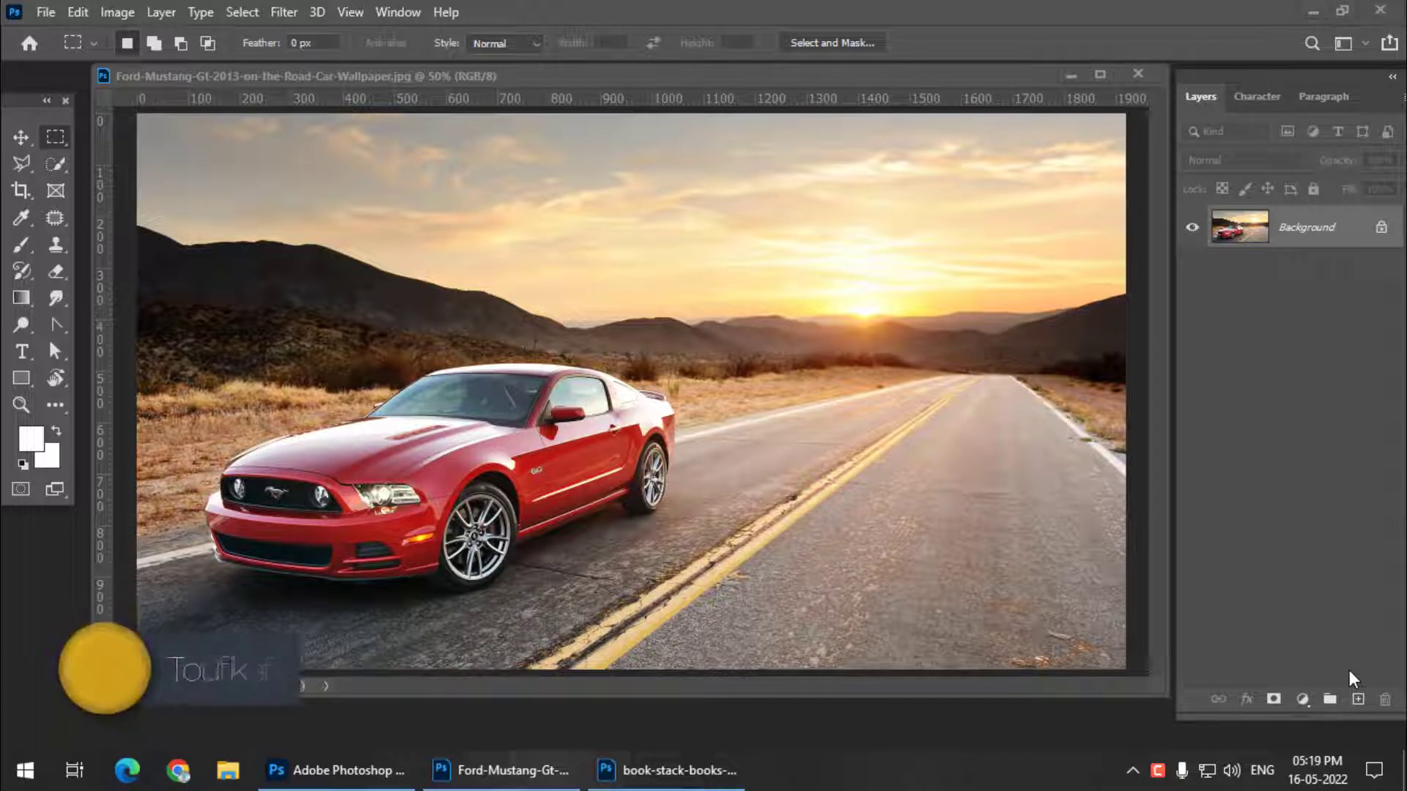
- Open the Vibrance adjustment for the car photo and cancel it without changing any values
left_click(118, 14)
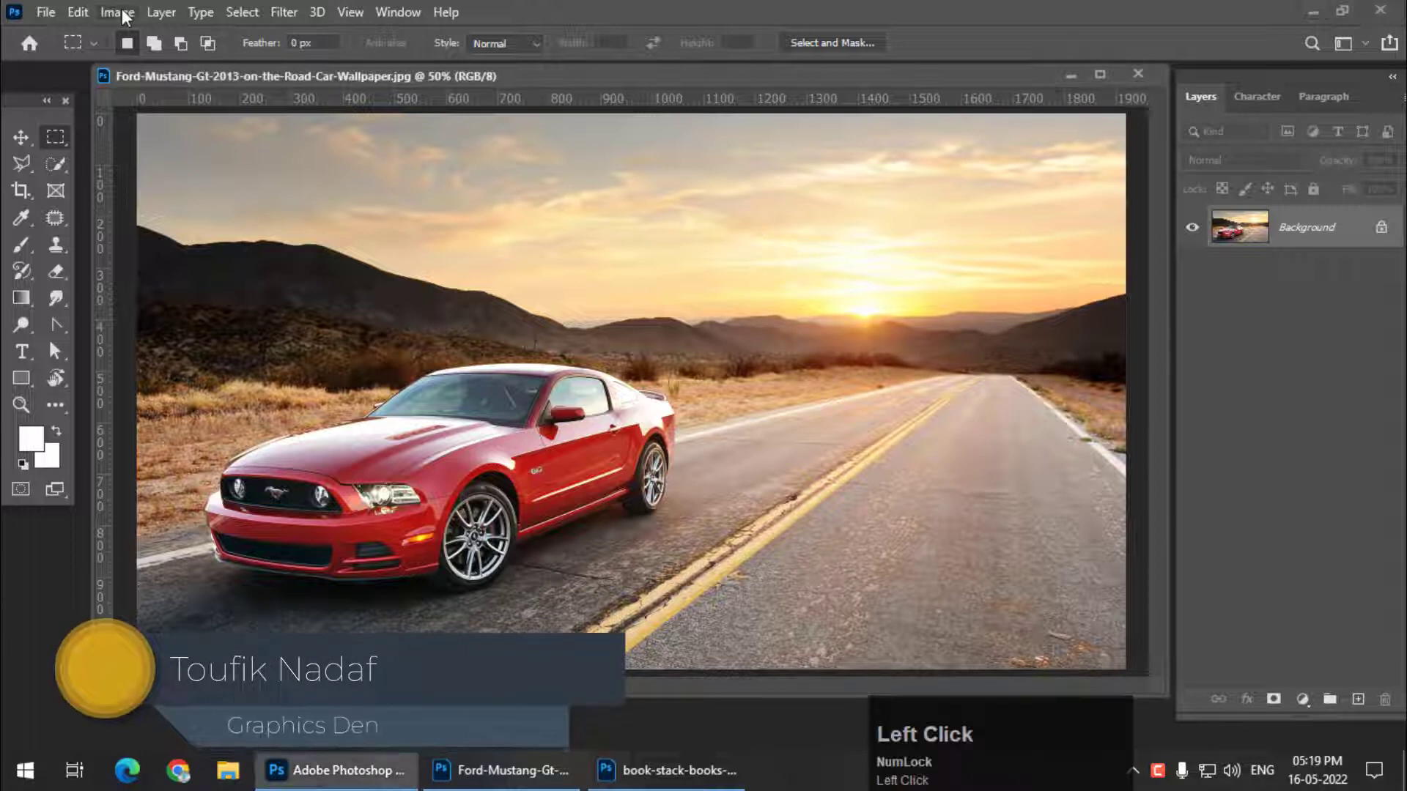
mouse_move(149, 61)
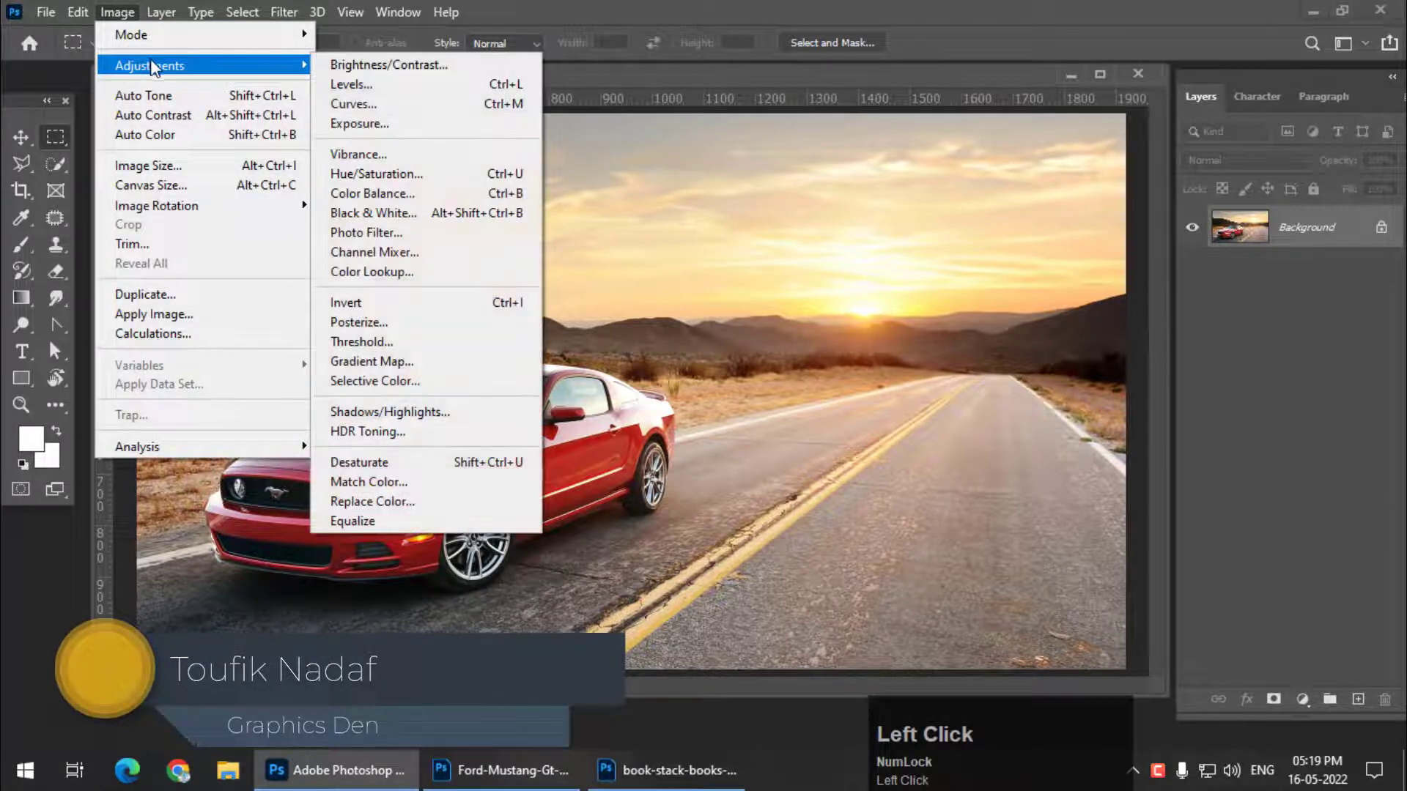
left_click(374, 154)
left_click_drag(573, 171, 528, 200)
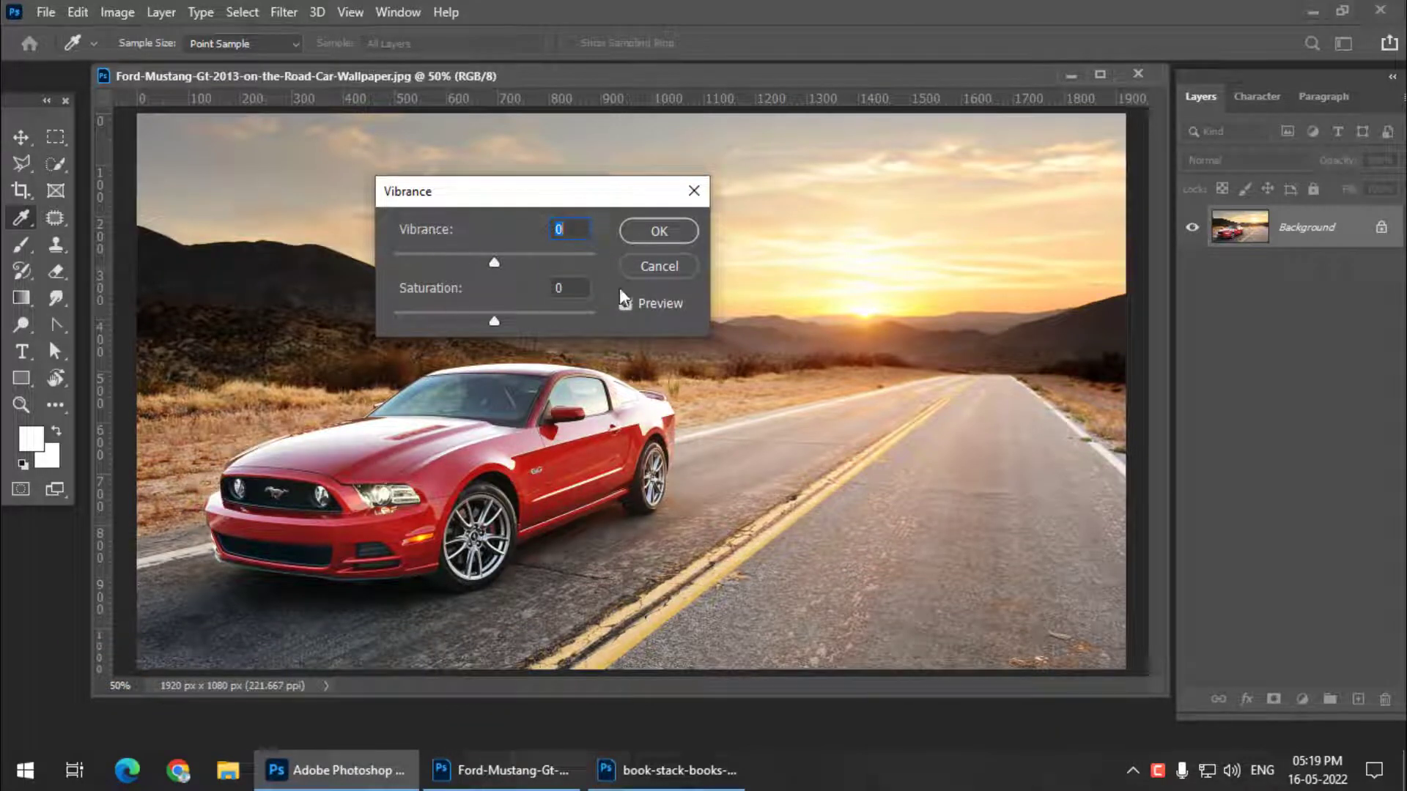
left_click(635, 267)
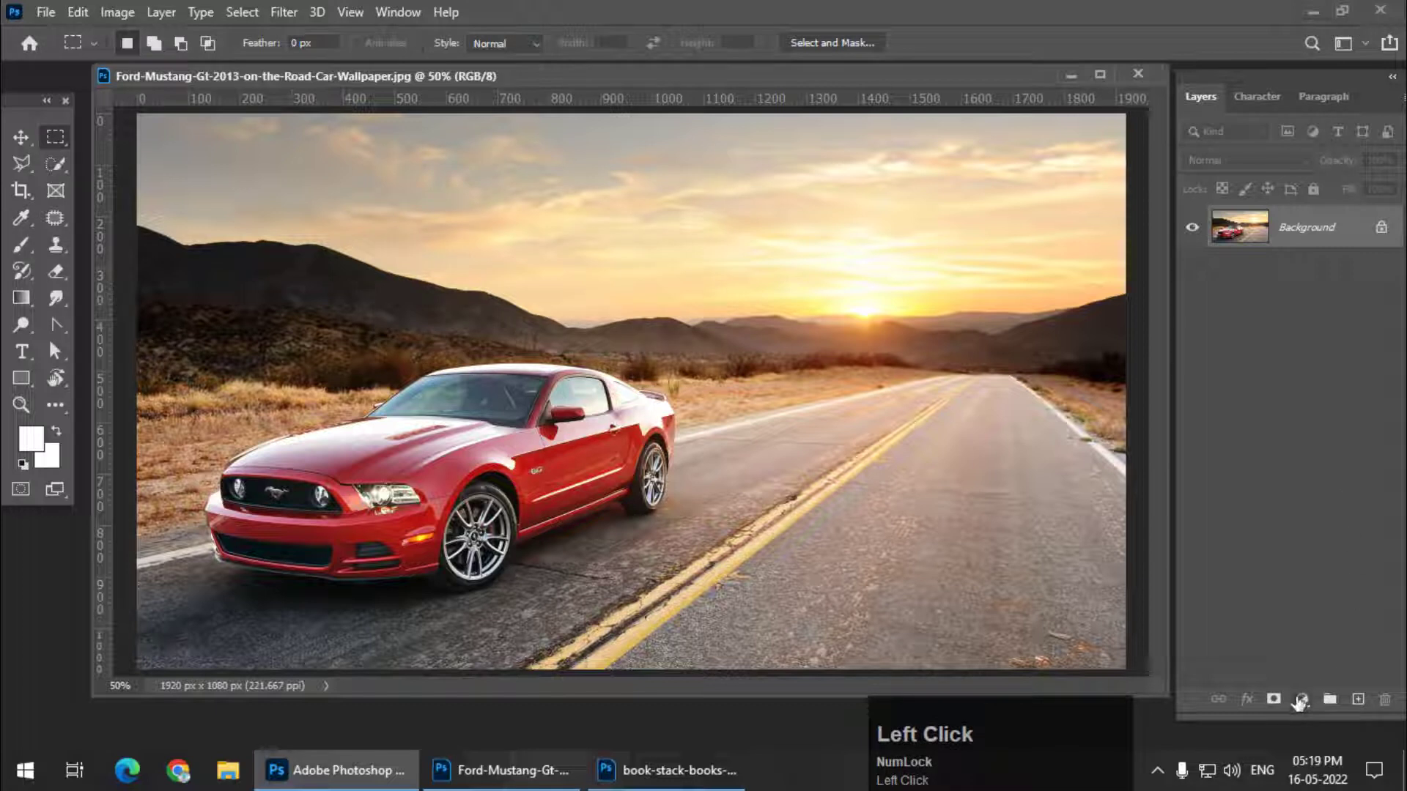
- Add a Vibrance adjustment layer above the car photo's Background layer and undo it
left_click(1301, 702)
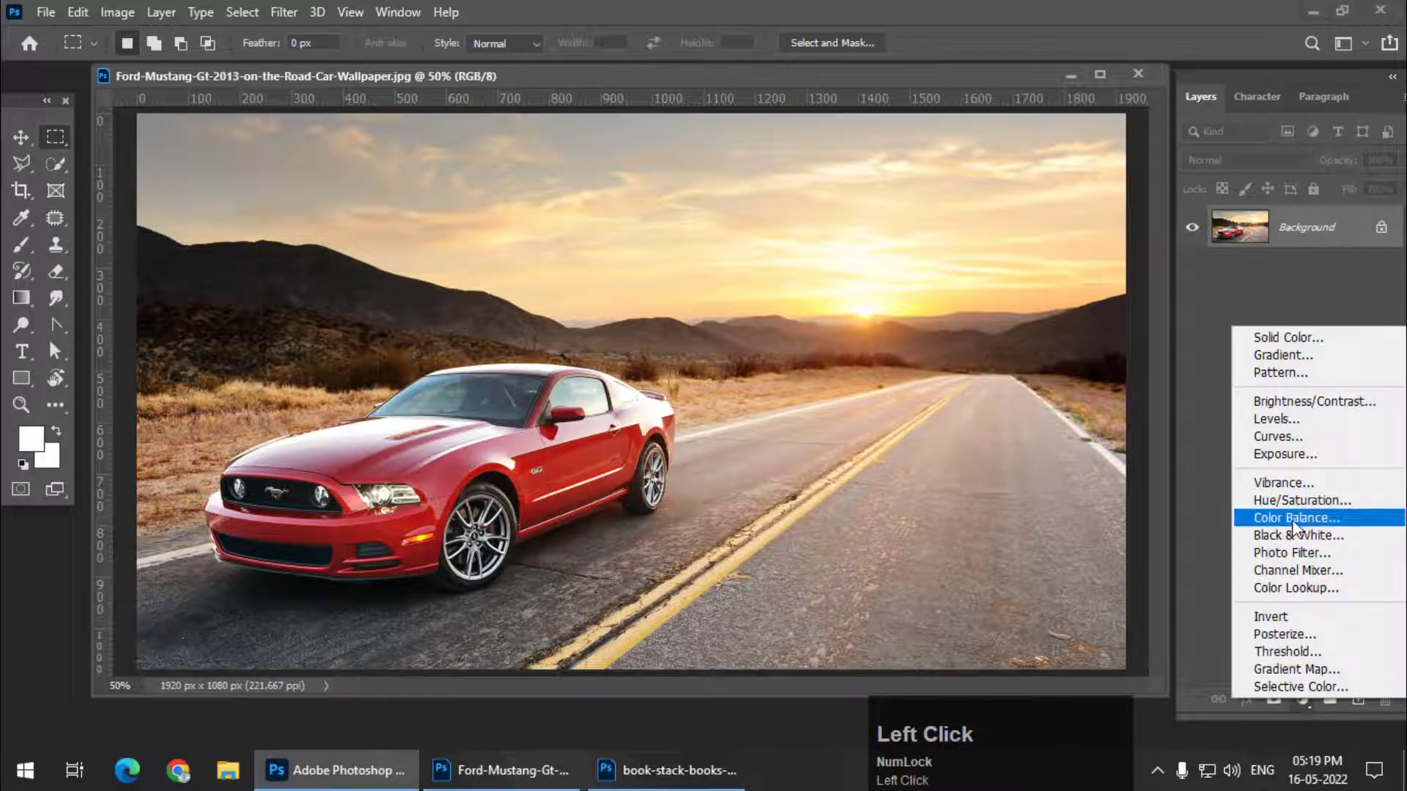
left_click(1289, 484)
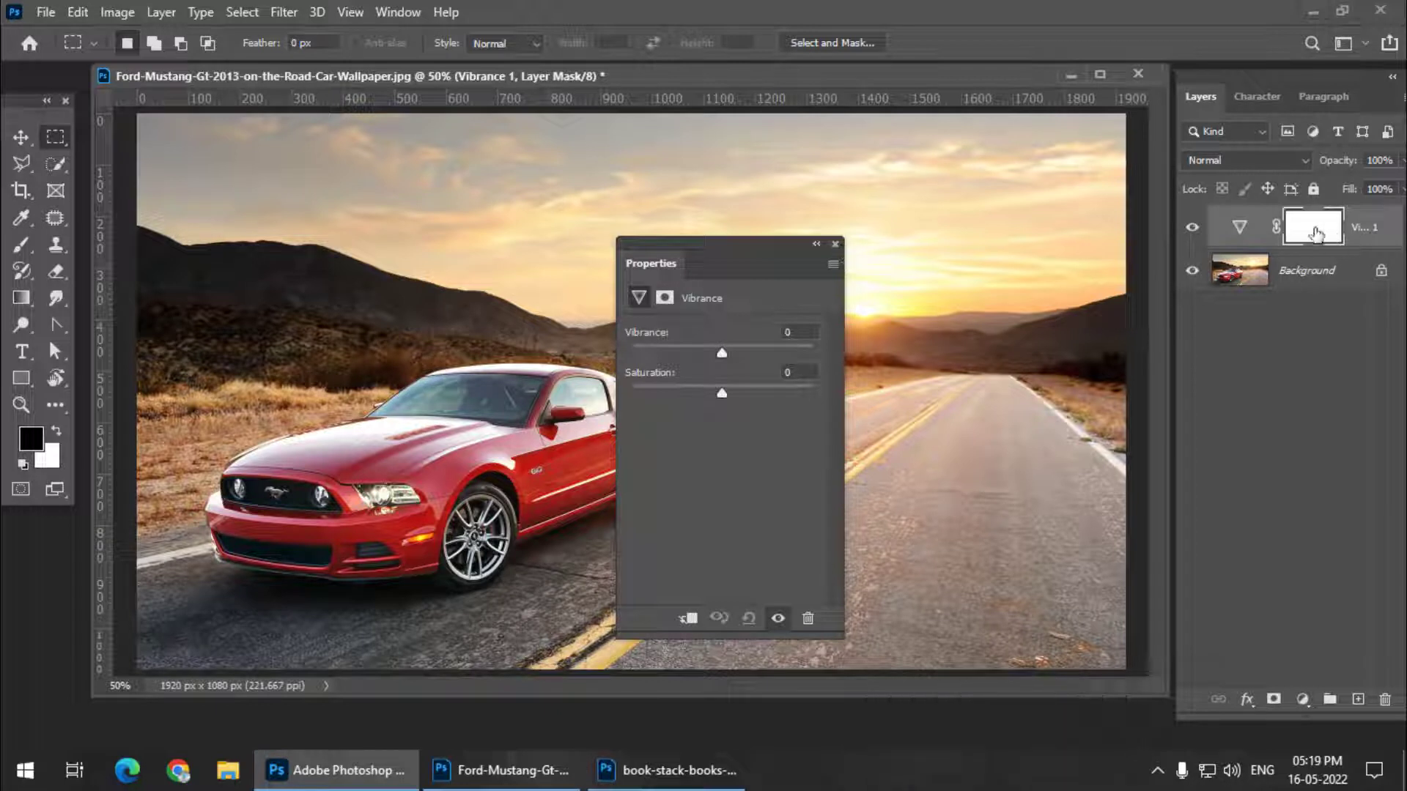
left_click(835, 244)
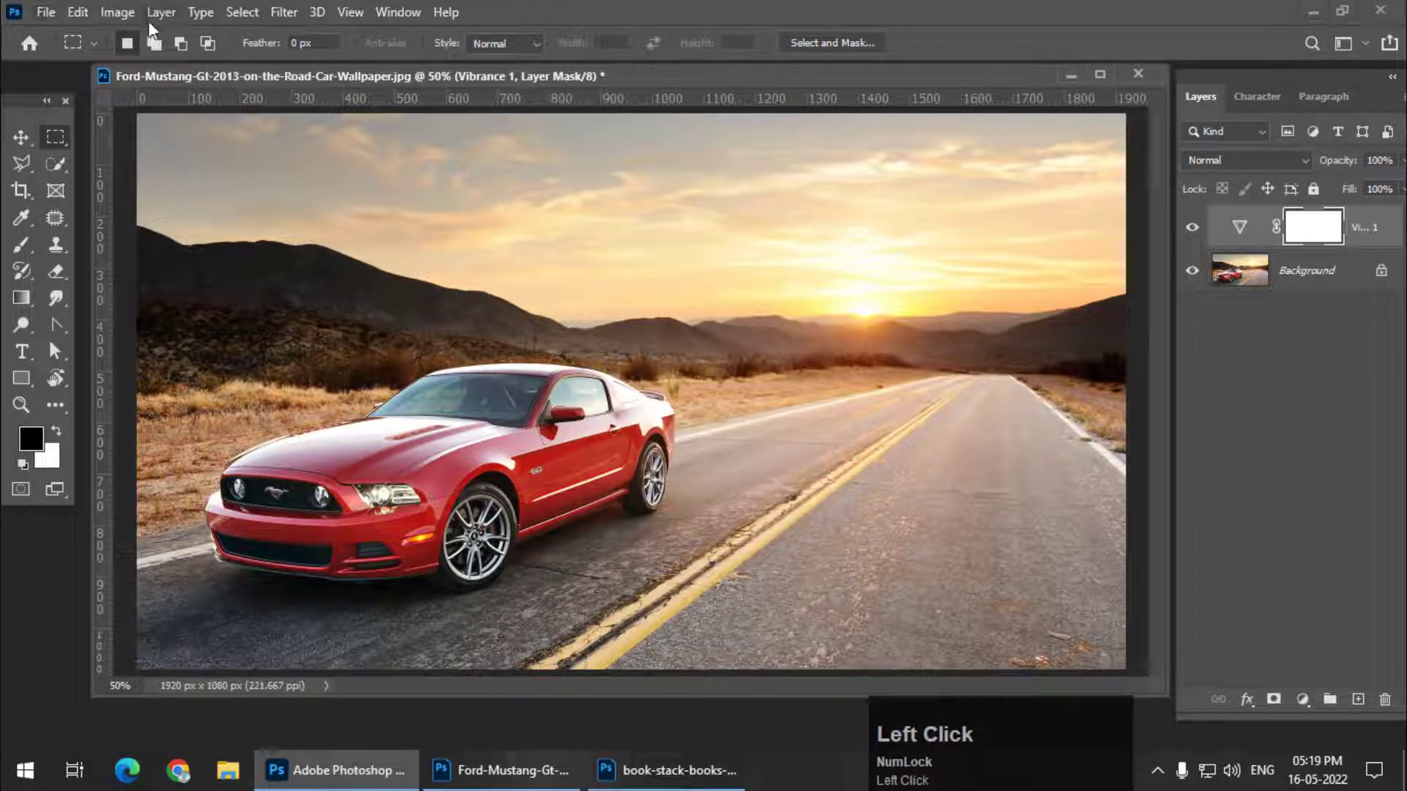
key("ctrl+z")
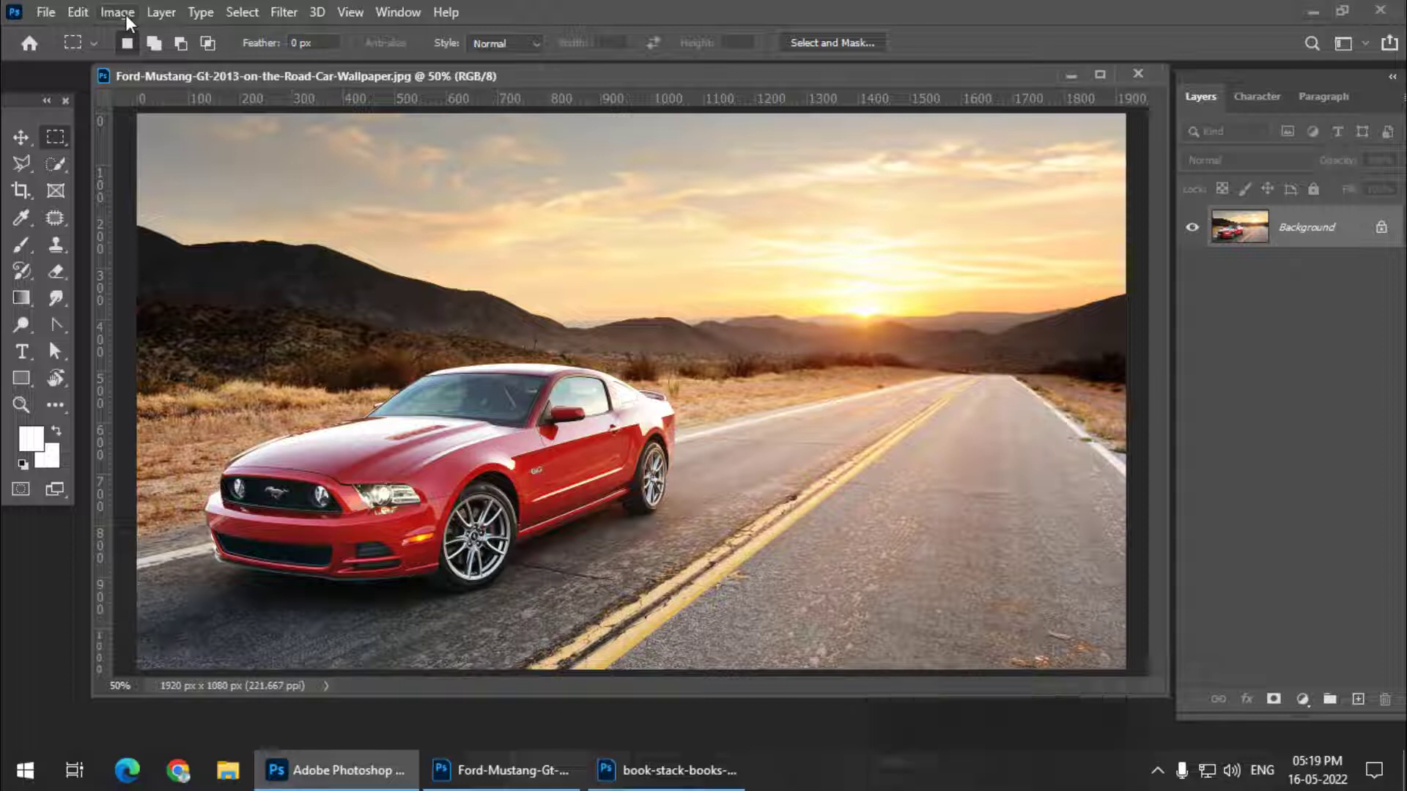
mouse_move(165, 78)
left_mouse_down()
mouse_move(170, 103)
mouse_move(167, 85)
left_mouse_up()
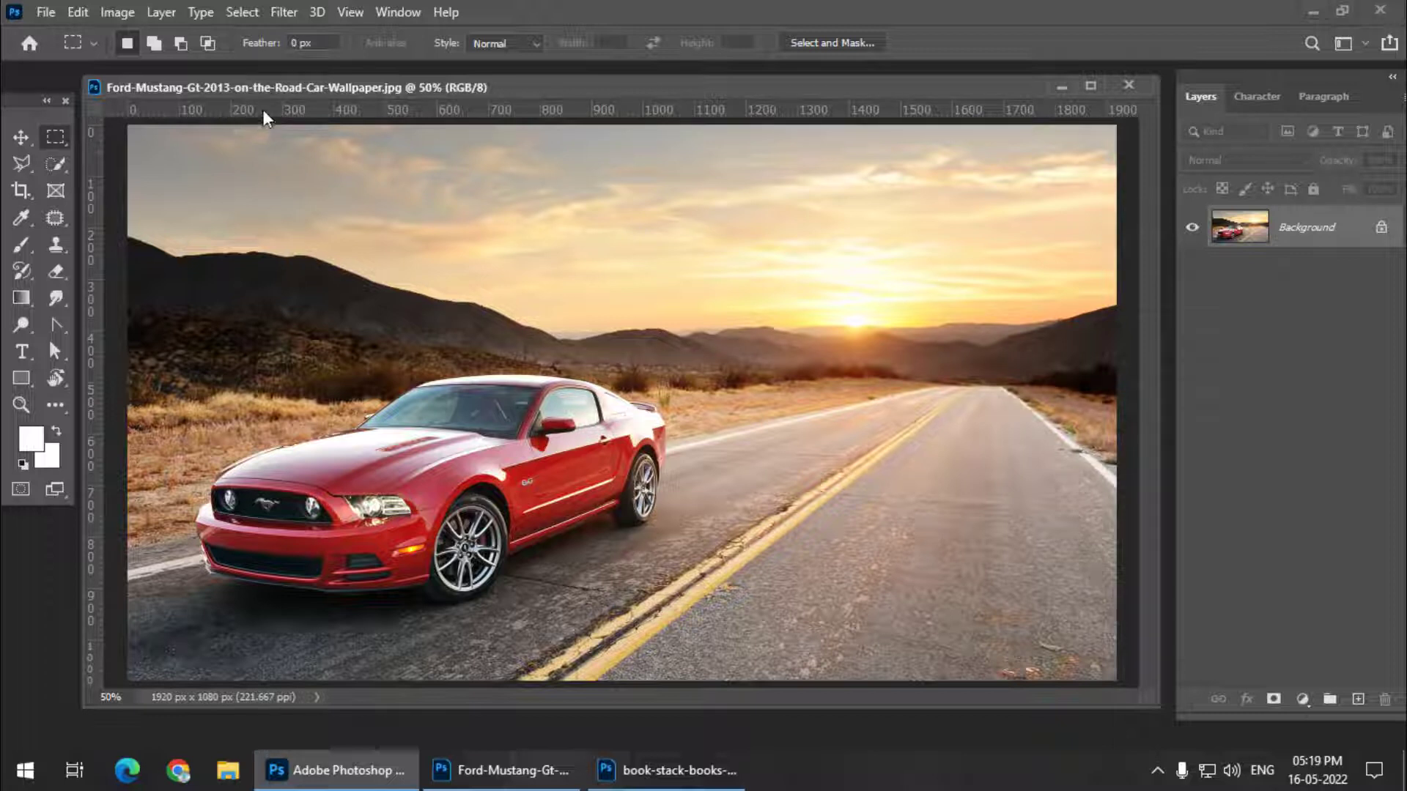
left_click_drag(270, 84, 283, 101)
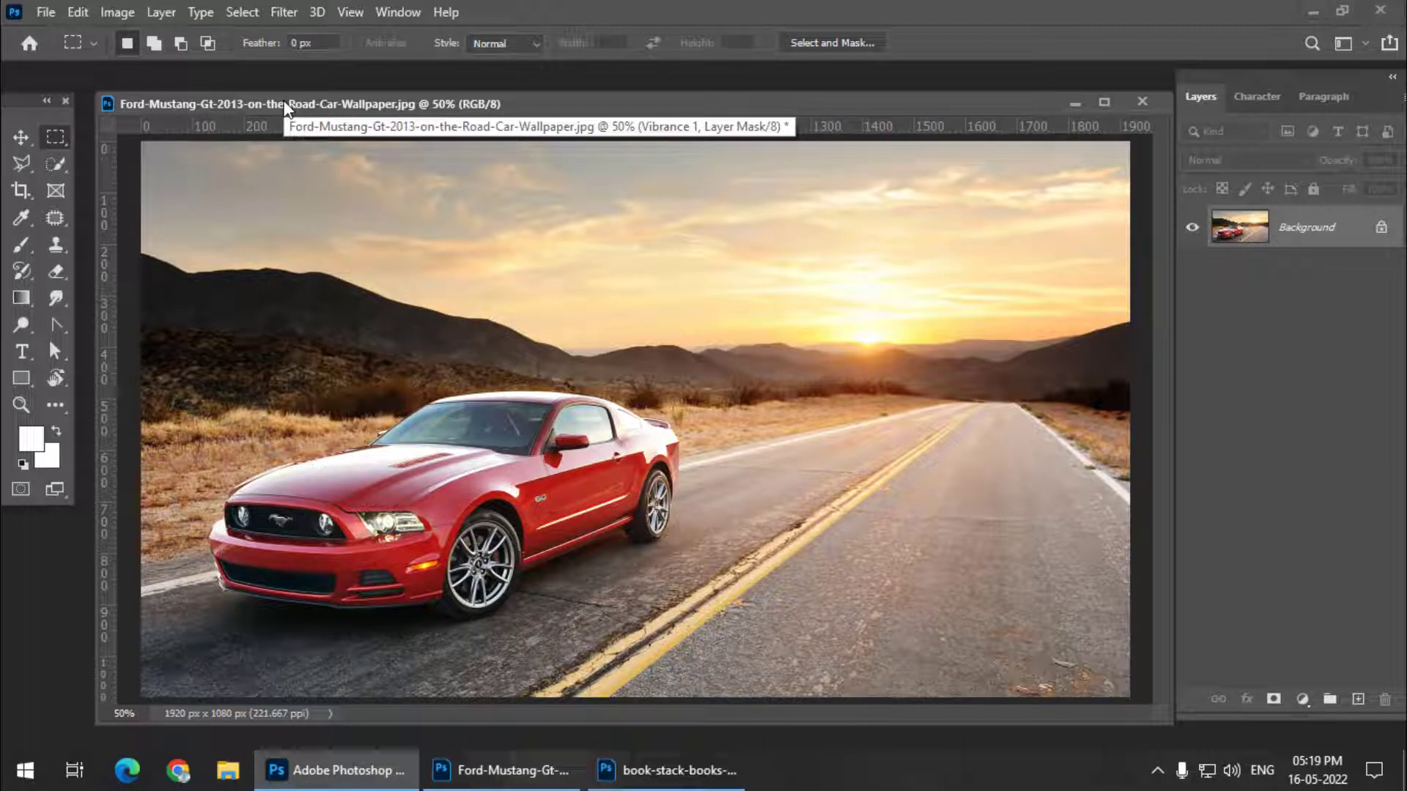
left_click_drag(291, 109, 294, 107)
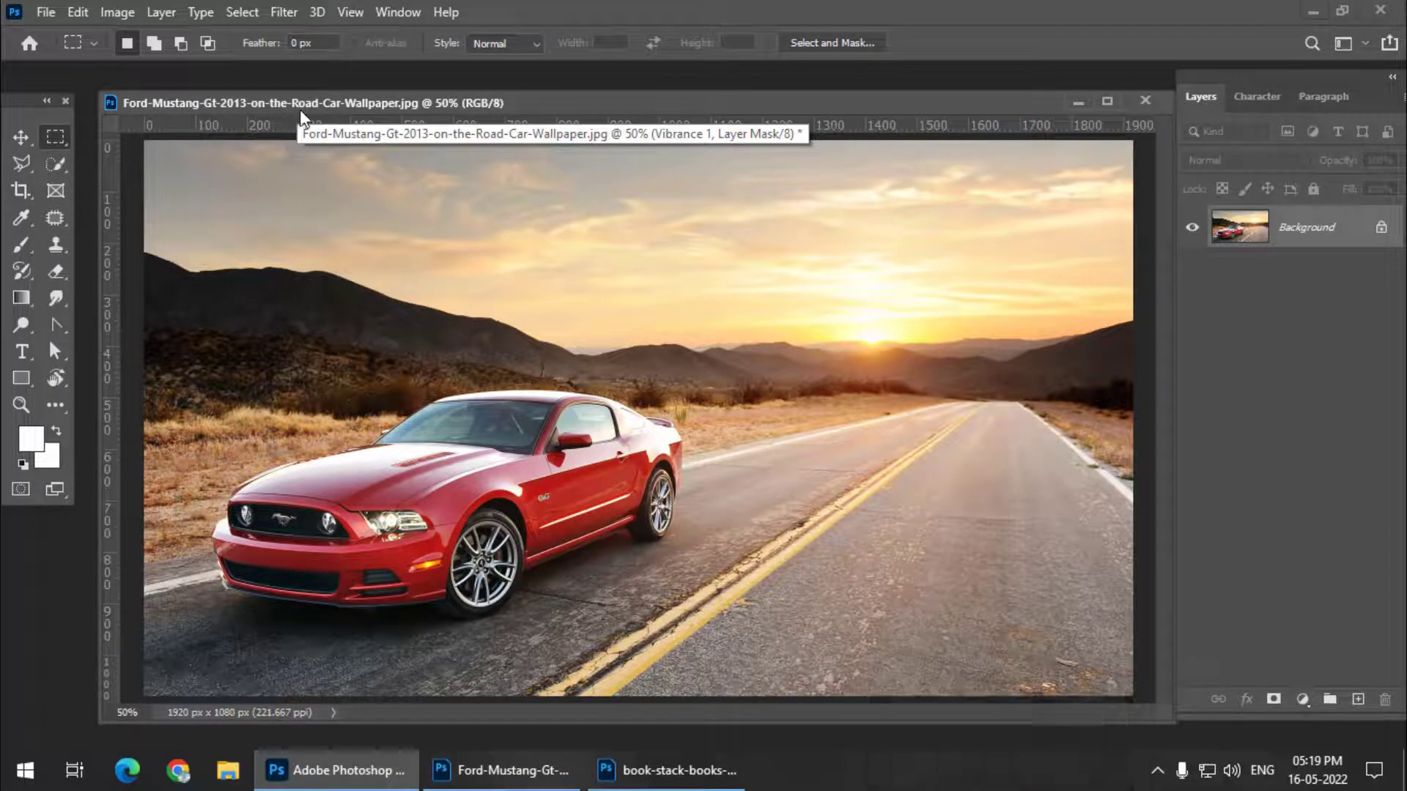
left_click_drag(309, 97, 324, 88)
- Activate the Dodge tool and choose Midtones as its tonal range
left_click(26, 325)
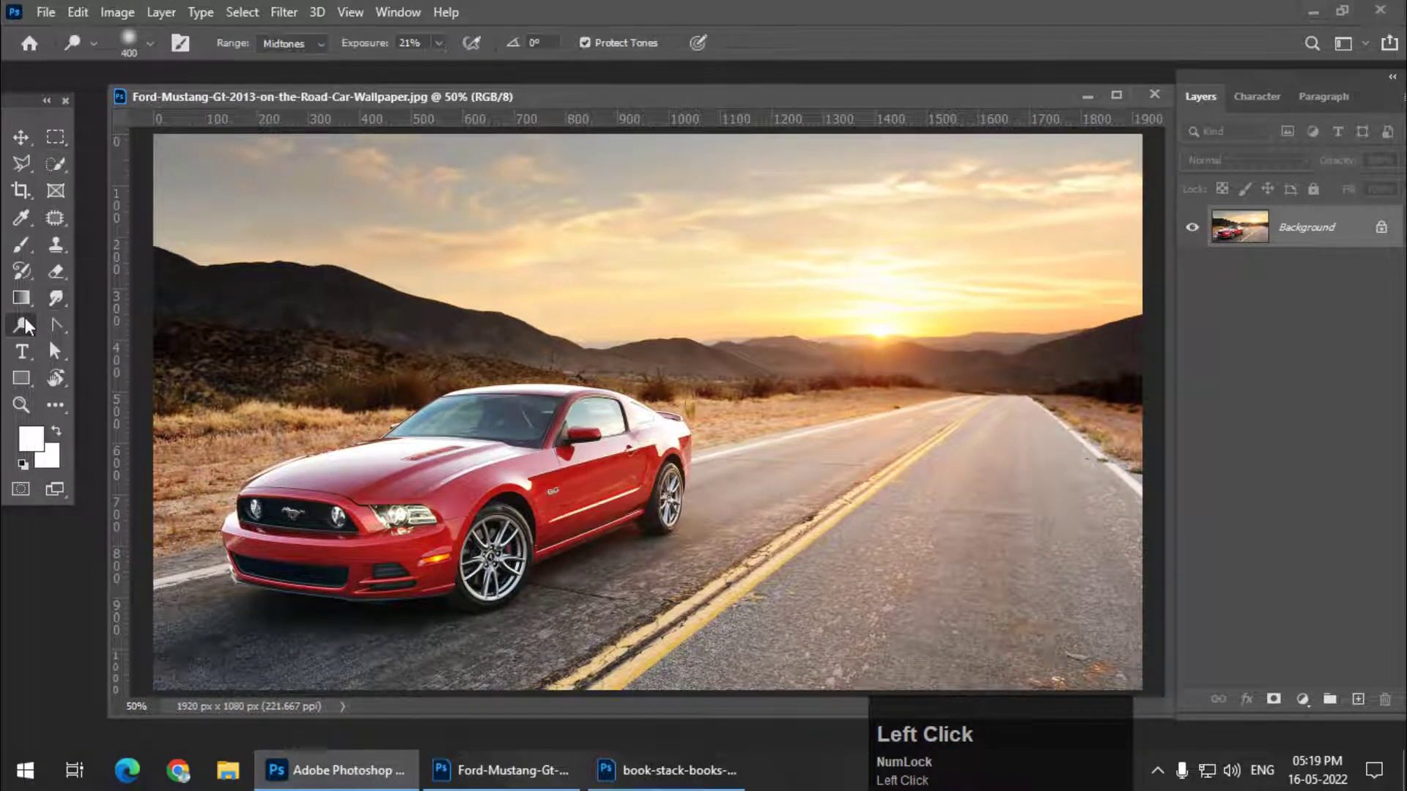
left_click_drag(25, 323, 108, 330)
left_click_drag(236, 96, 232, 109)
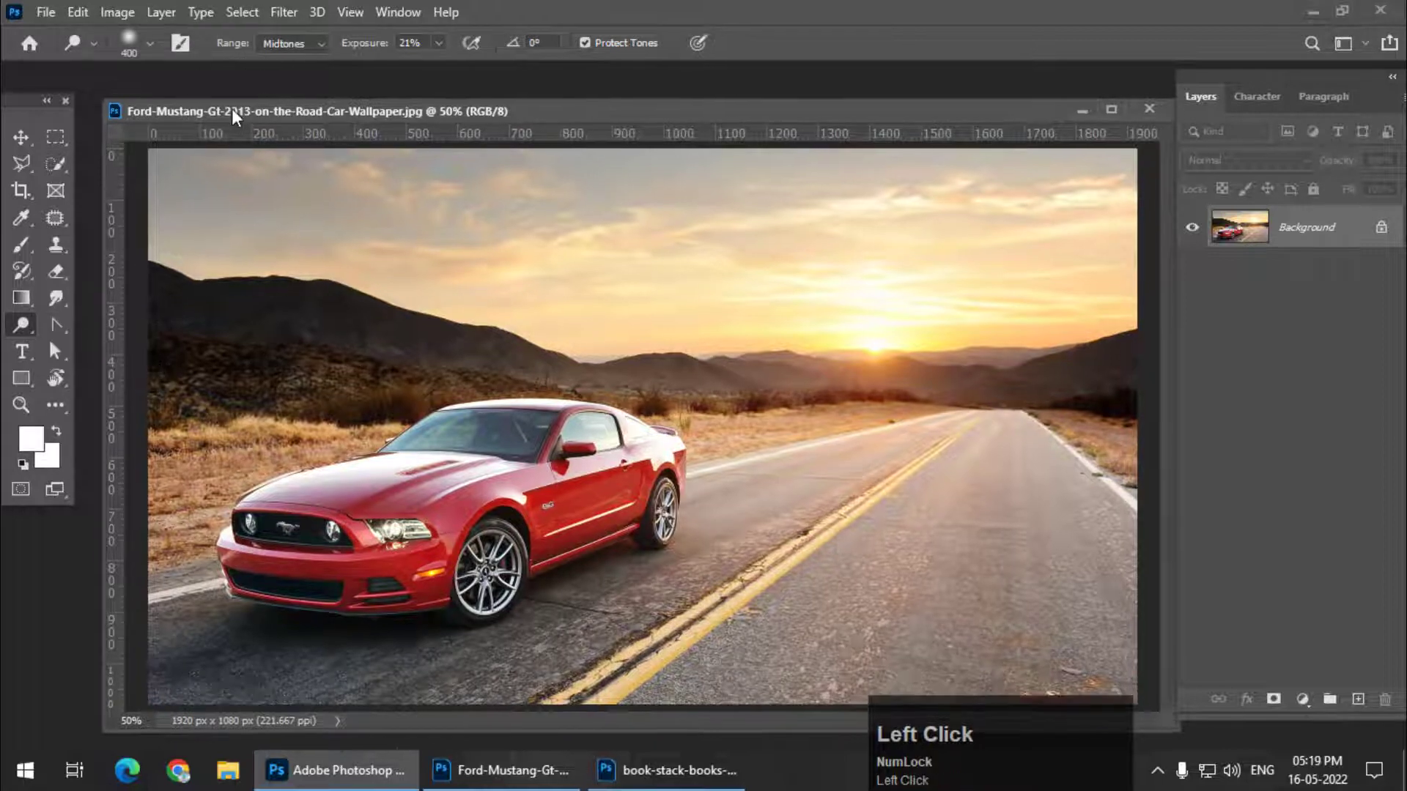
left_click(305, 47)
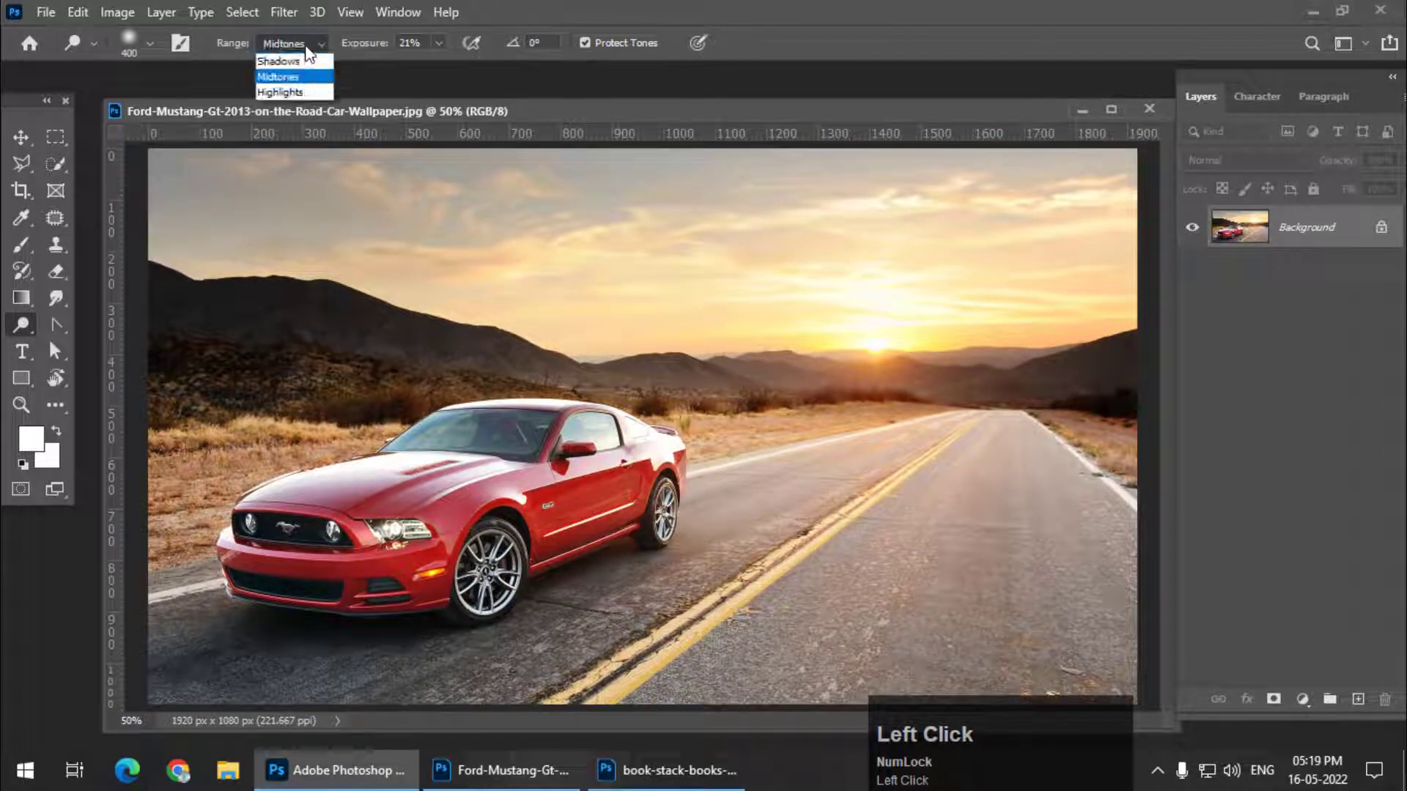
left_click(301, 79)
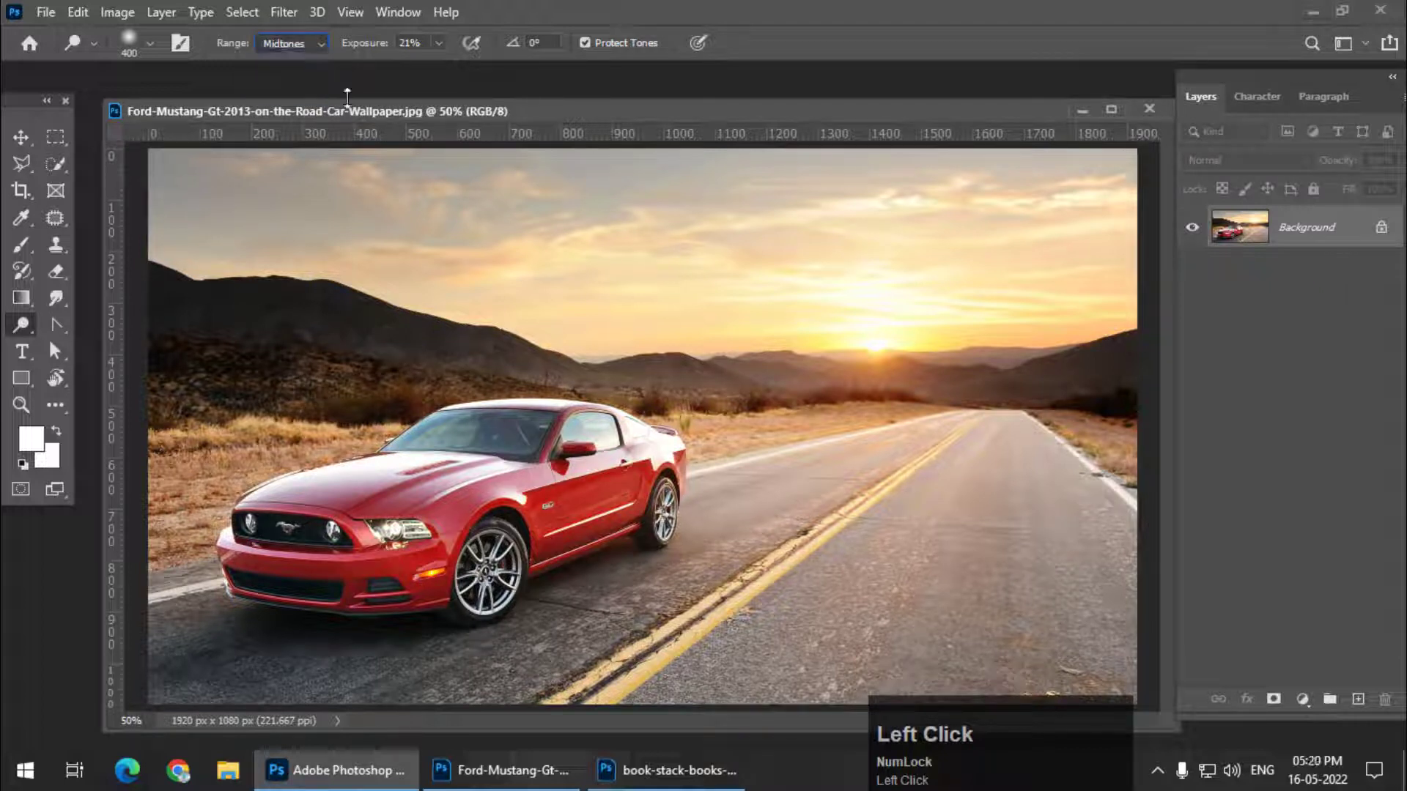
mouse_move(361, 111)
left_mouse_down()
mouse_move(347, 112)
mouse_move(386, 105)
left_mouse_up()
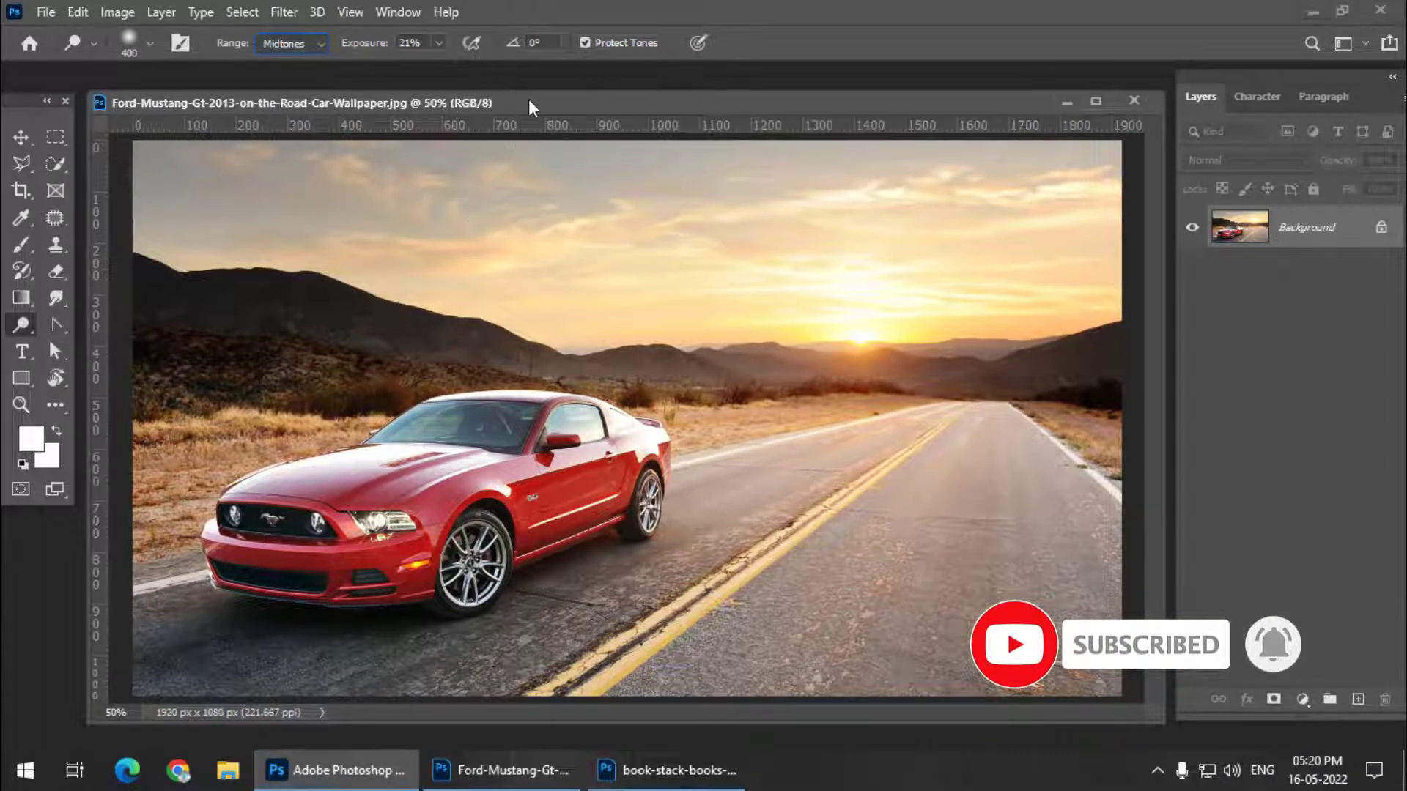
left_click_drag(528, 100, 522, 99)
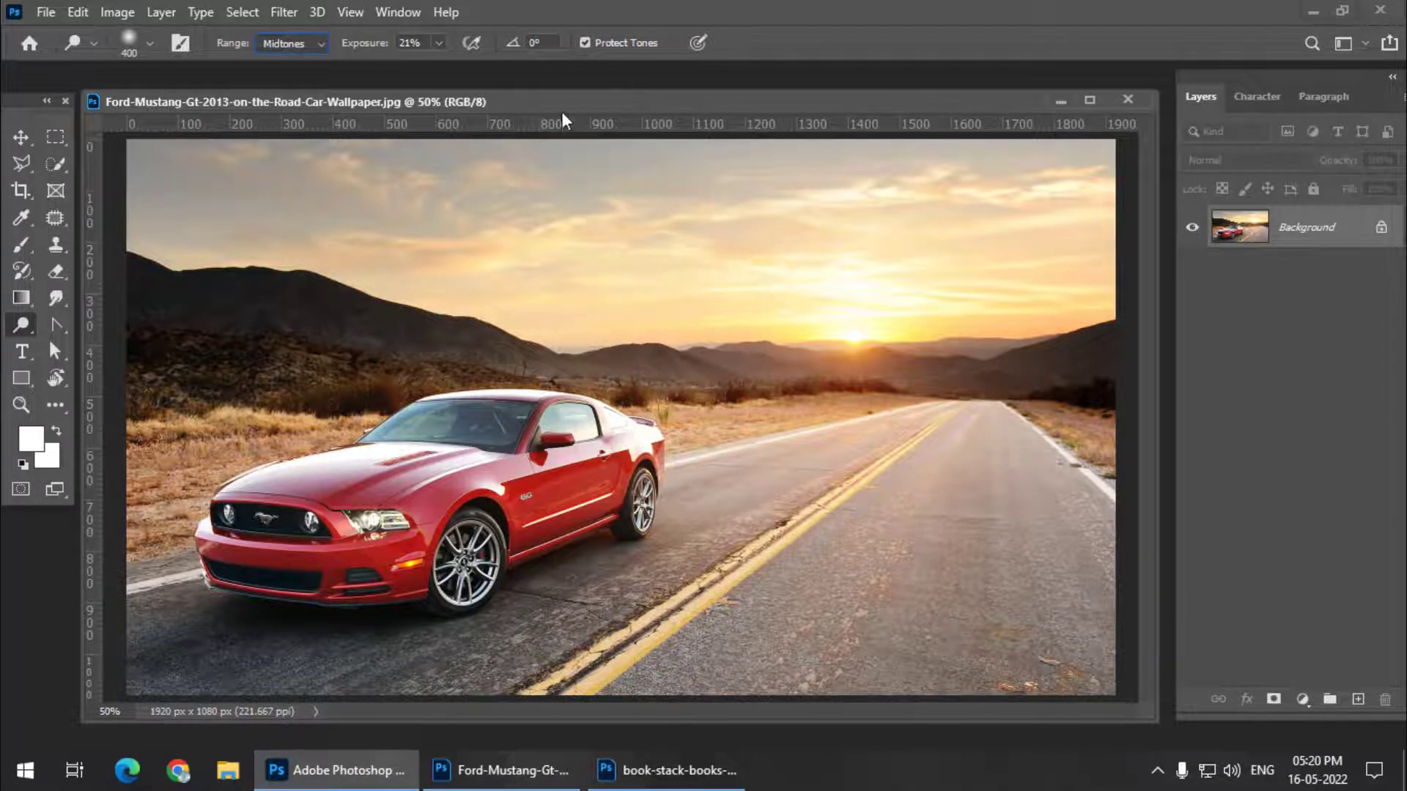
mouse_move(563, 98)
left_mouse_down()
mouse_move(609, 96)
mouse_move(581, 92)
left_mouse_up()
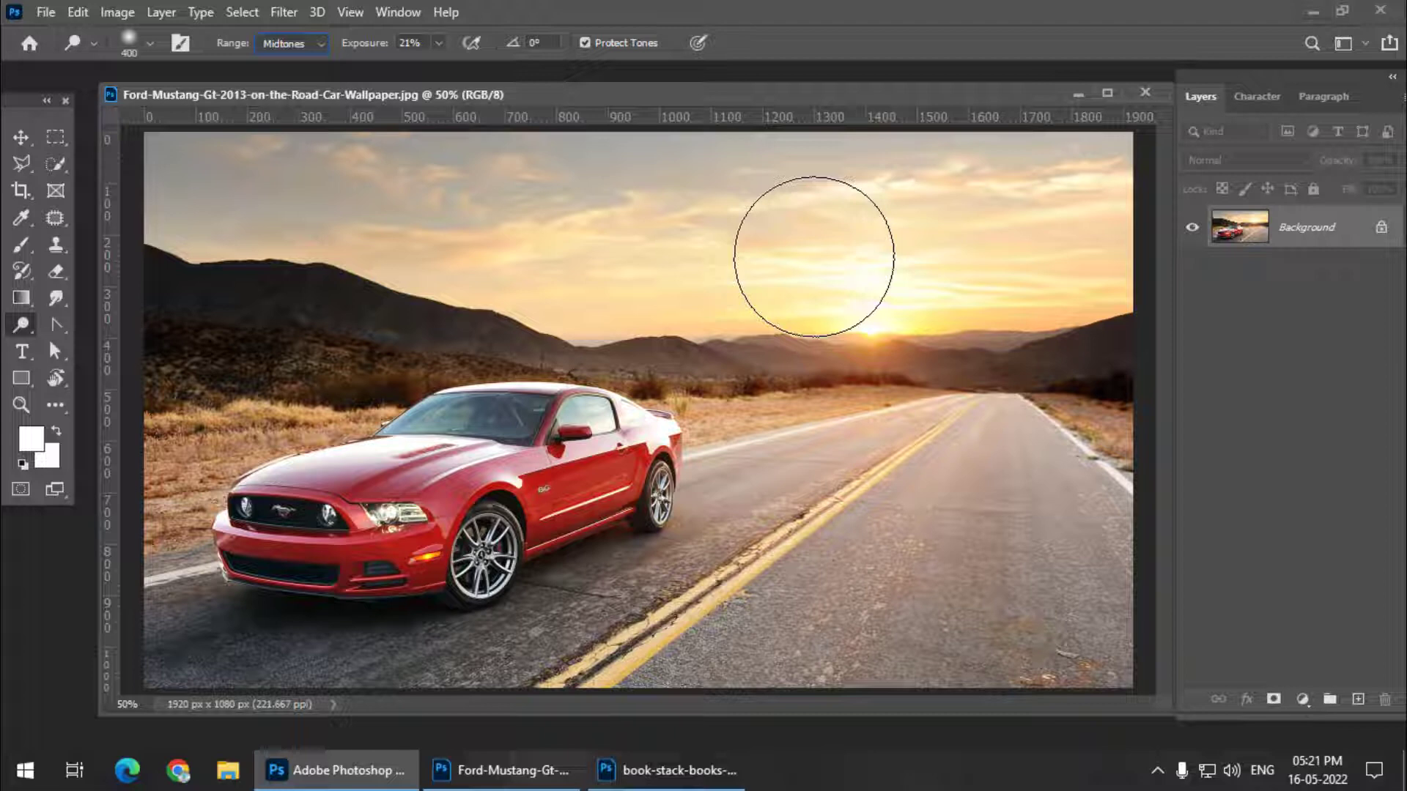
- Bring the book-stack image in front of the car photo and reposition its document window for viewing
left_click(667, 769)
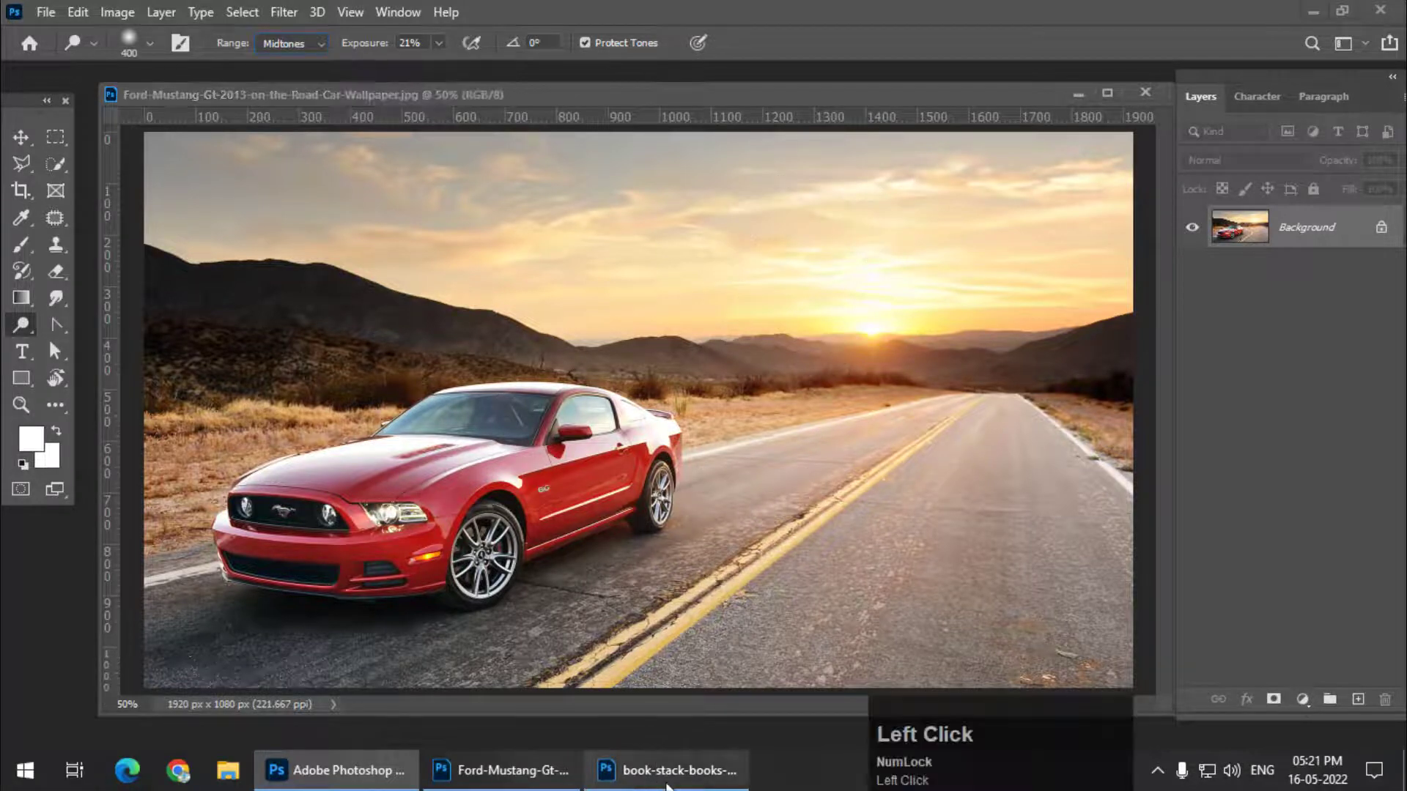
left_click_drag(652, 193, 784, 202)
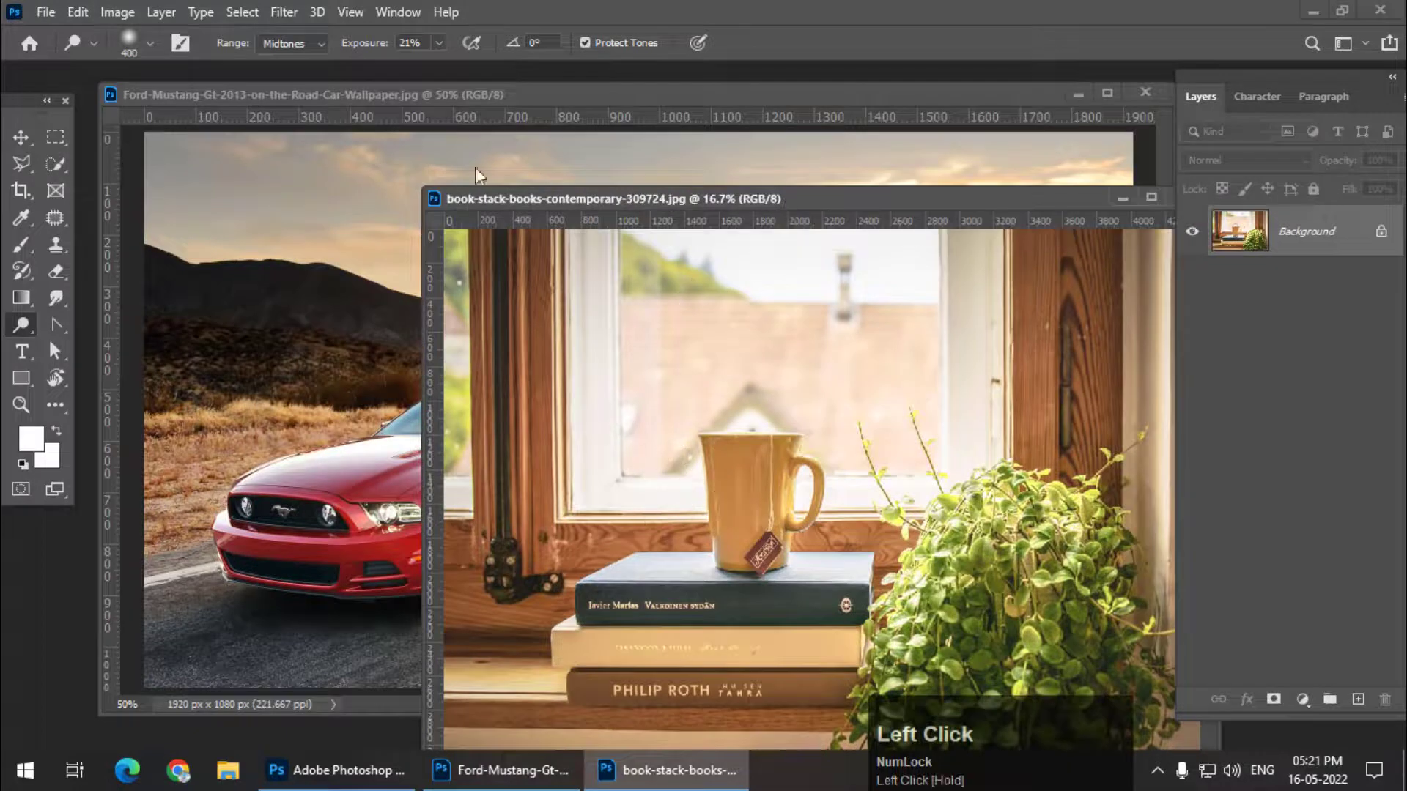
left_click(432, 144)
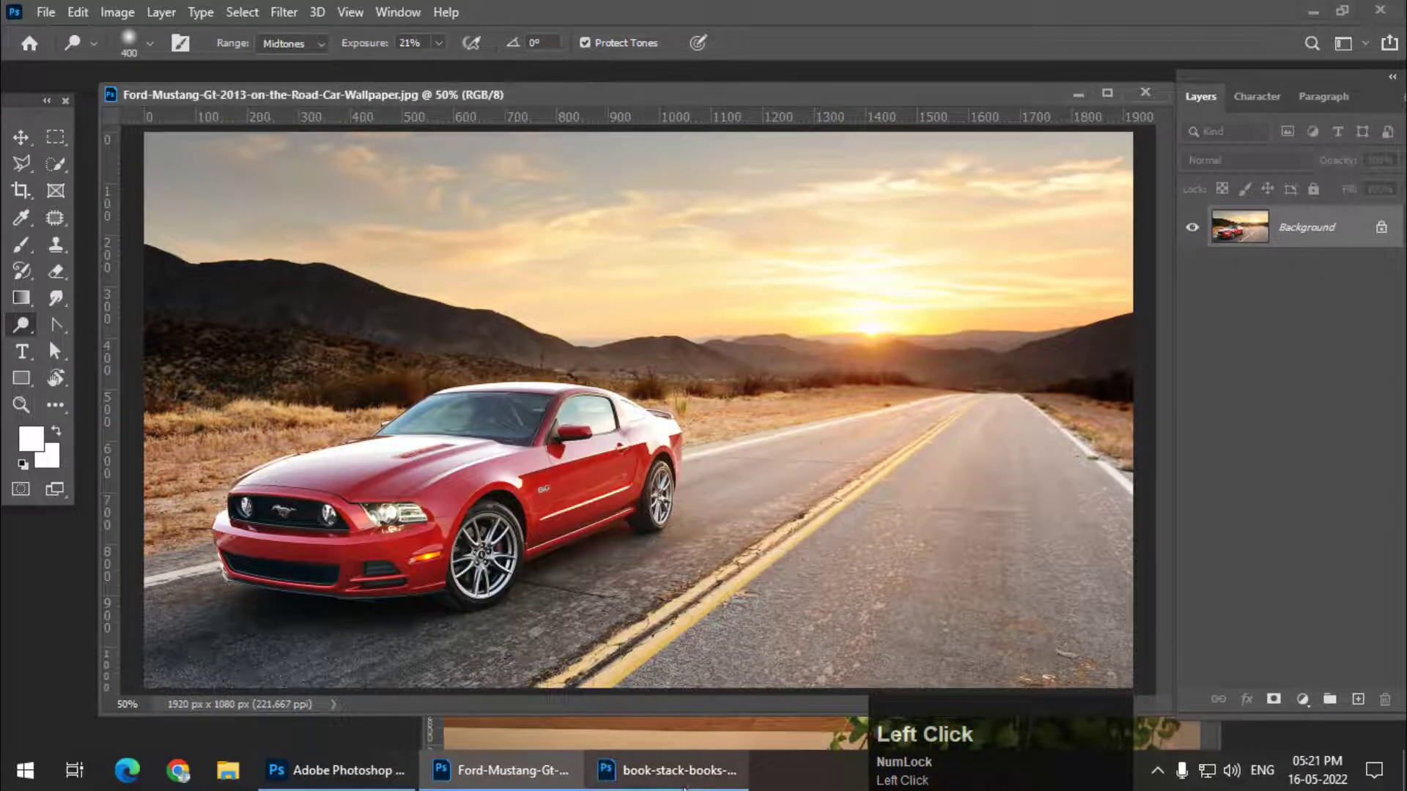
left_click(685, 783)
mouse_move(662, 200)
left_mouse_down()
mouse_move(541, 156)
mouse_move(462, 154)
mouse_move(417, 86)
mouse_move(447, 166)
mouse_move(425, 166)
mouse_move(404, 142)
mouse_move(405, 90)
left_mouse_up()
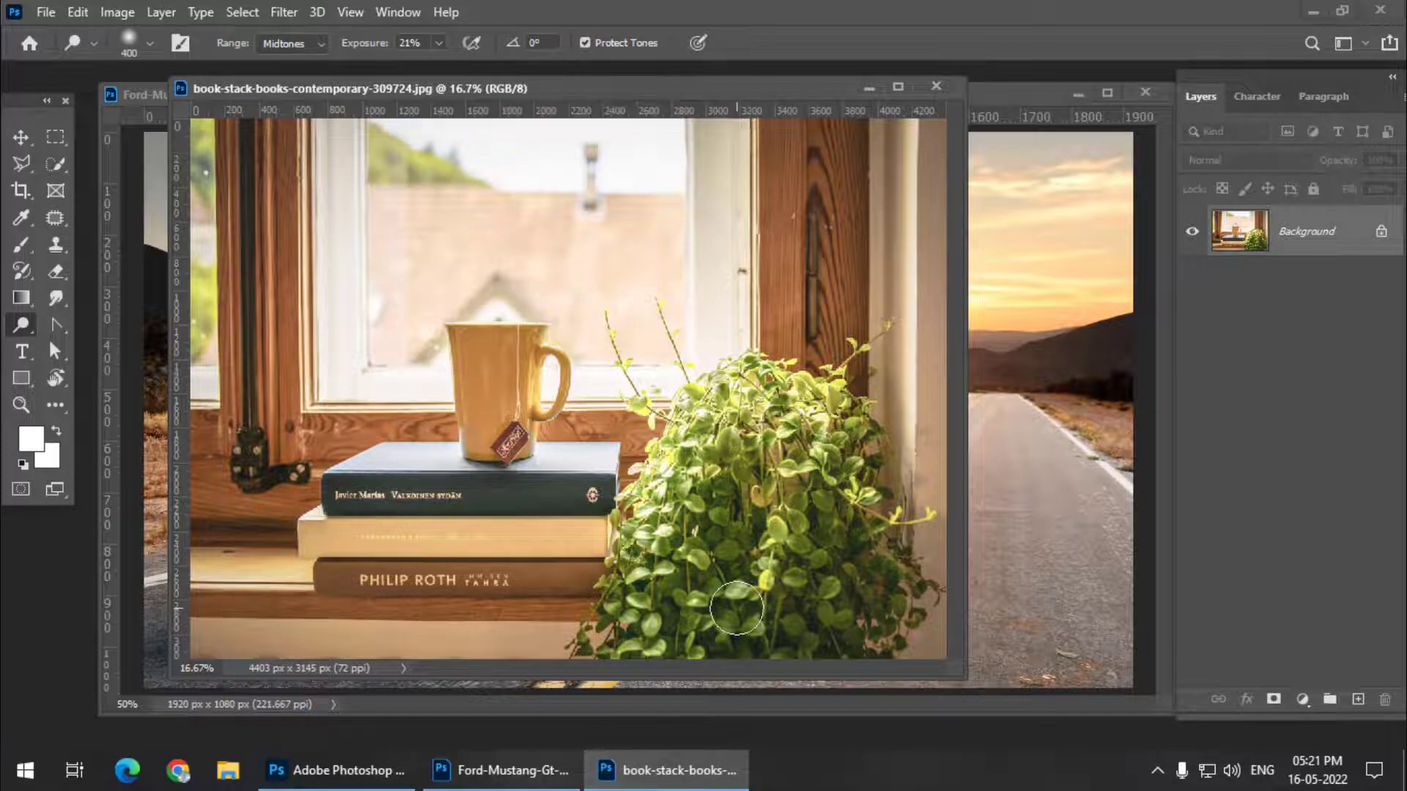
- Examine the green plant's leaves up close in the book-stack image and return to the full picture
key("ctrl+plus")
key("ctrl+plus")
left_click_drag(778, 568, 503, 294)
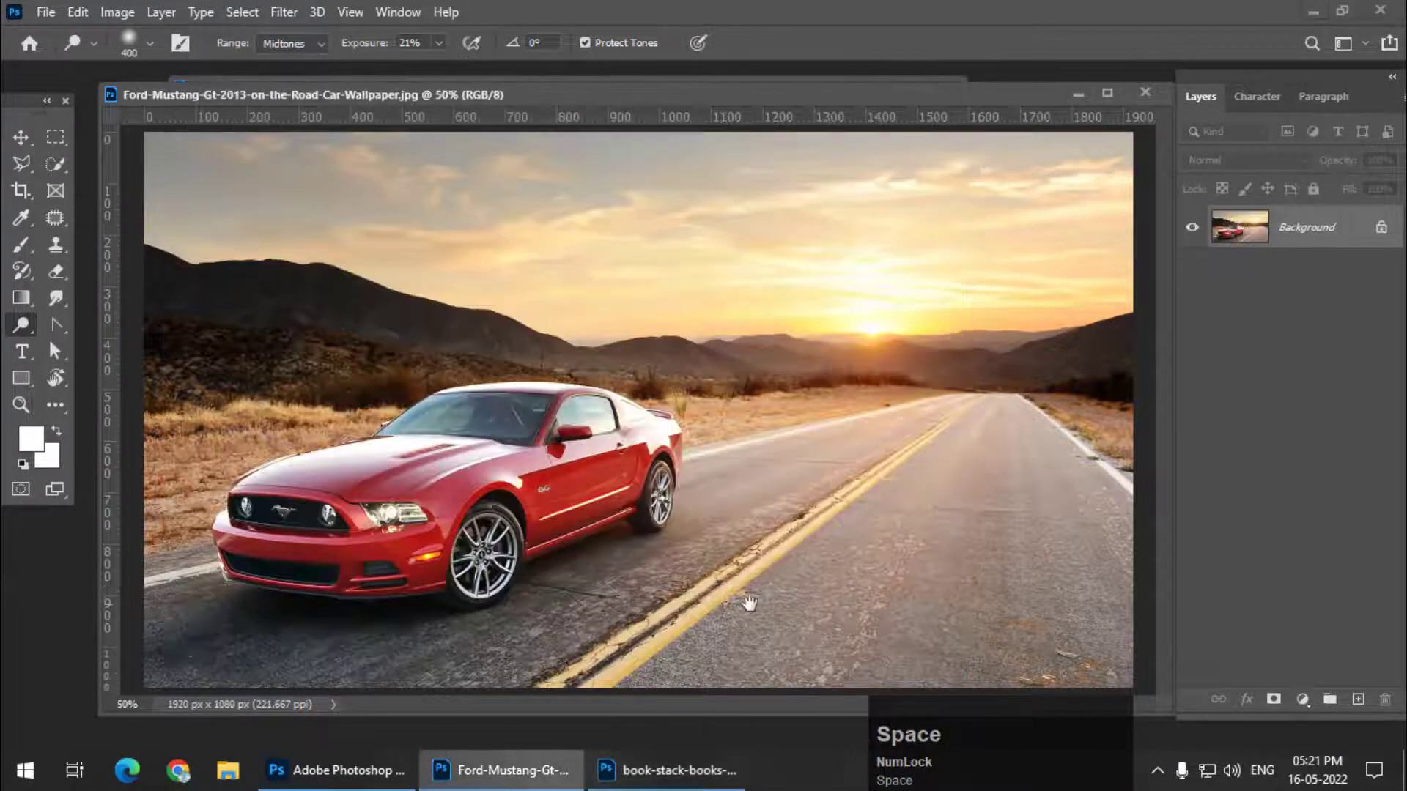
left_click(667, 770)
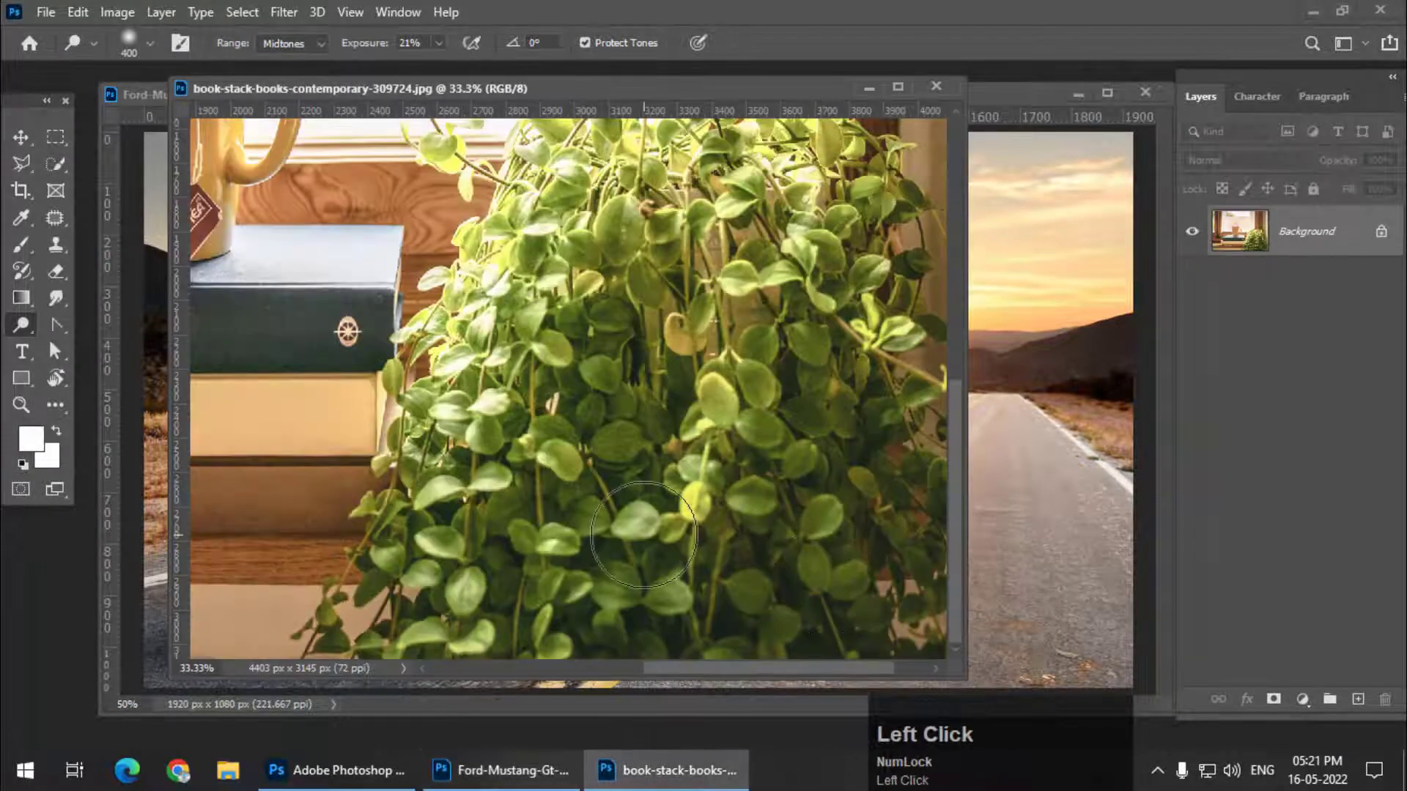
key("ctrl+minus")
key("ctrl+minus")
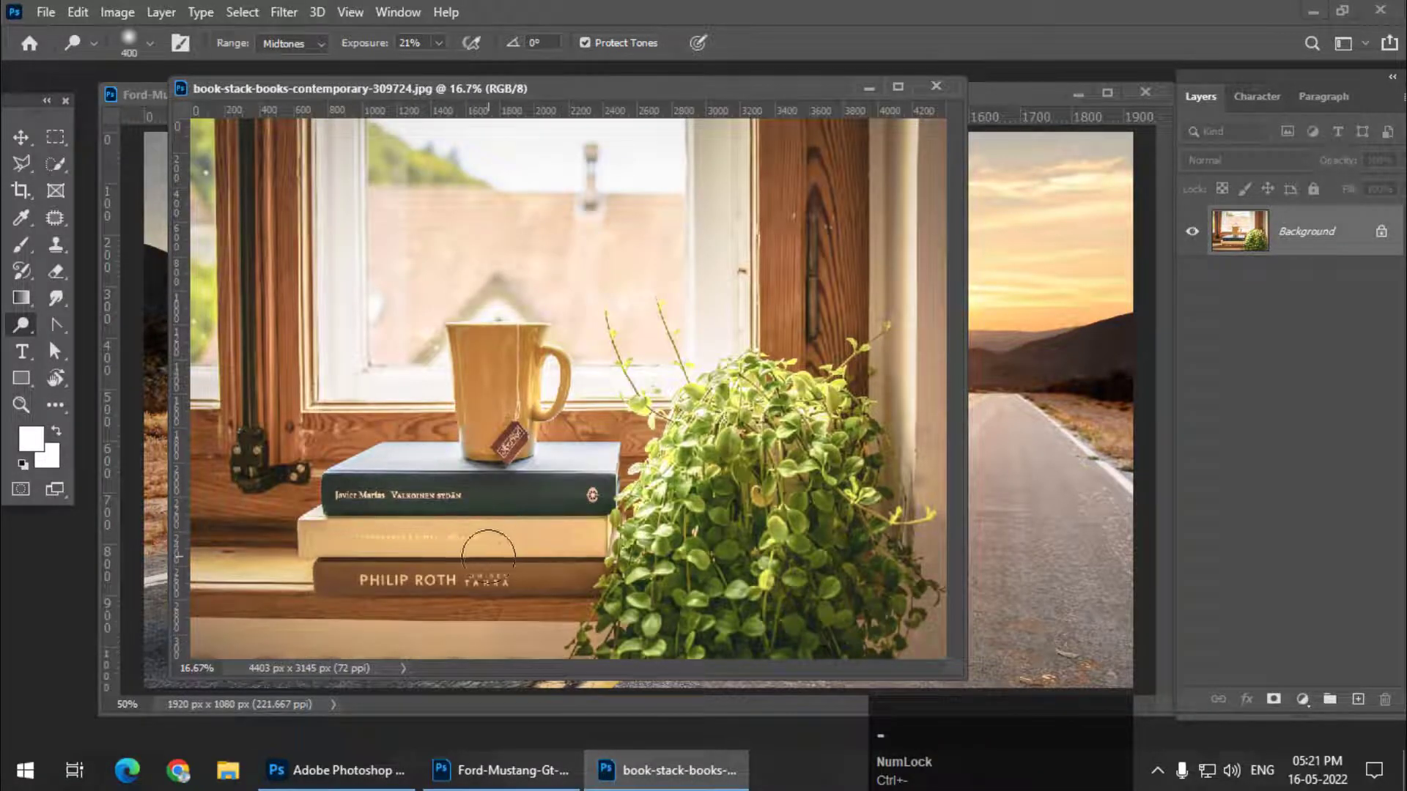
- Return to the Ford Mustang image and make the Dodge tool the active tool
left_click_drag(405, 94, 492, 226)
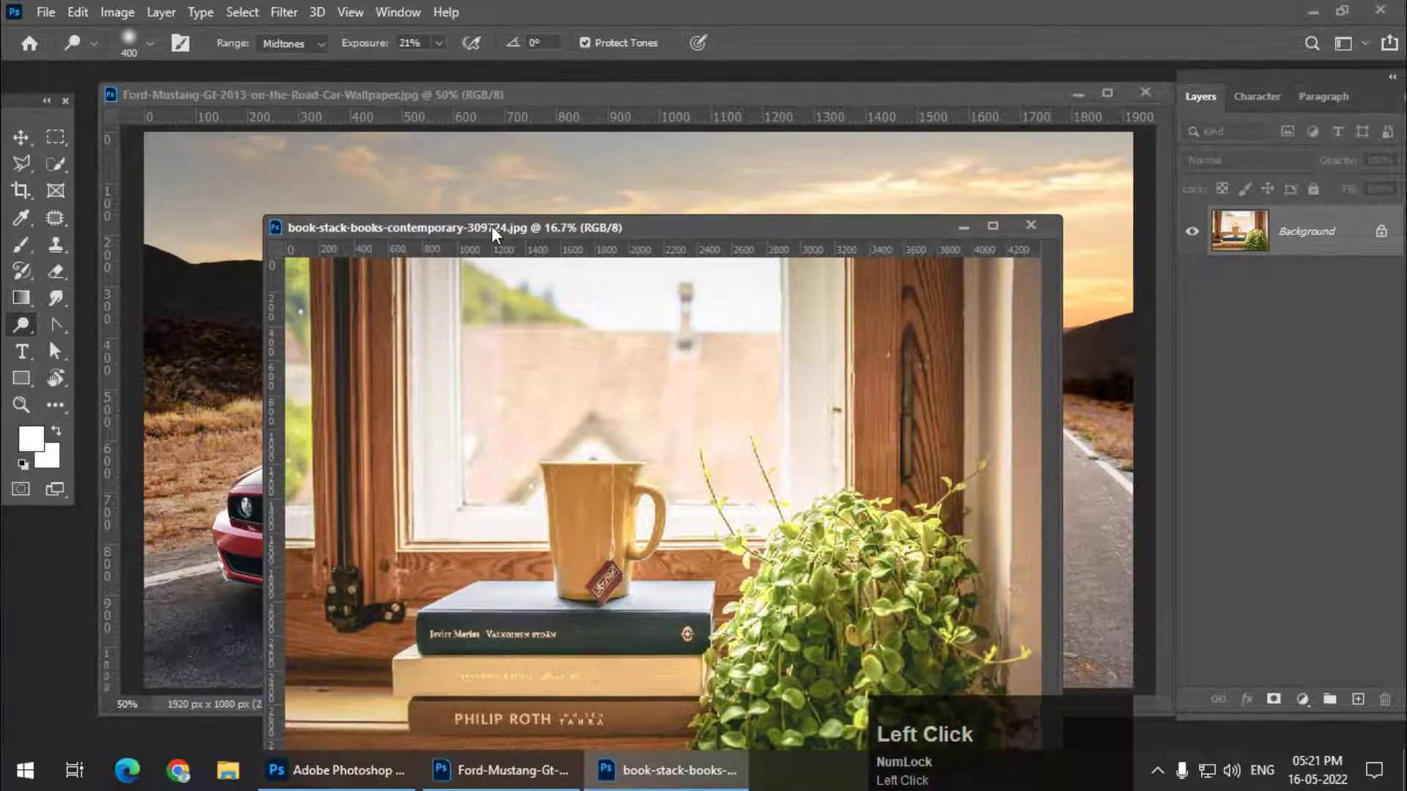
left_click(411, 94)
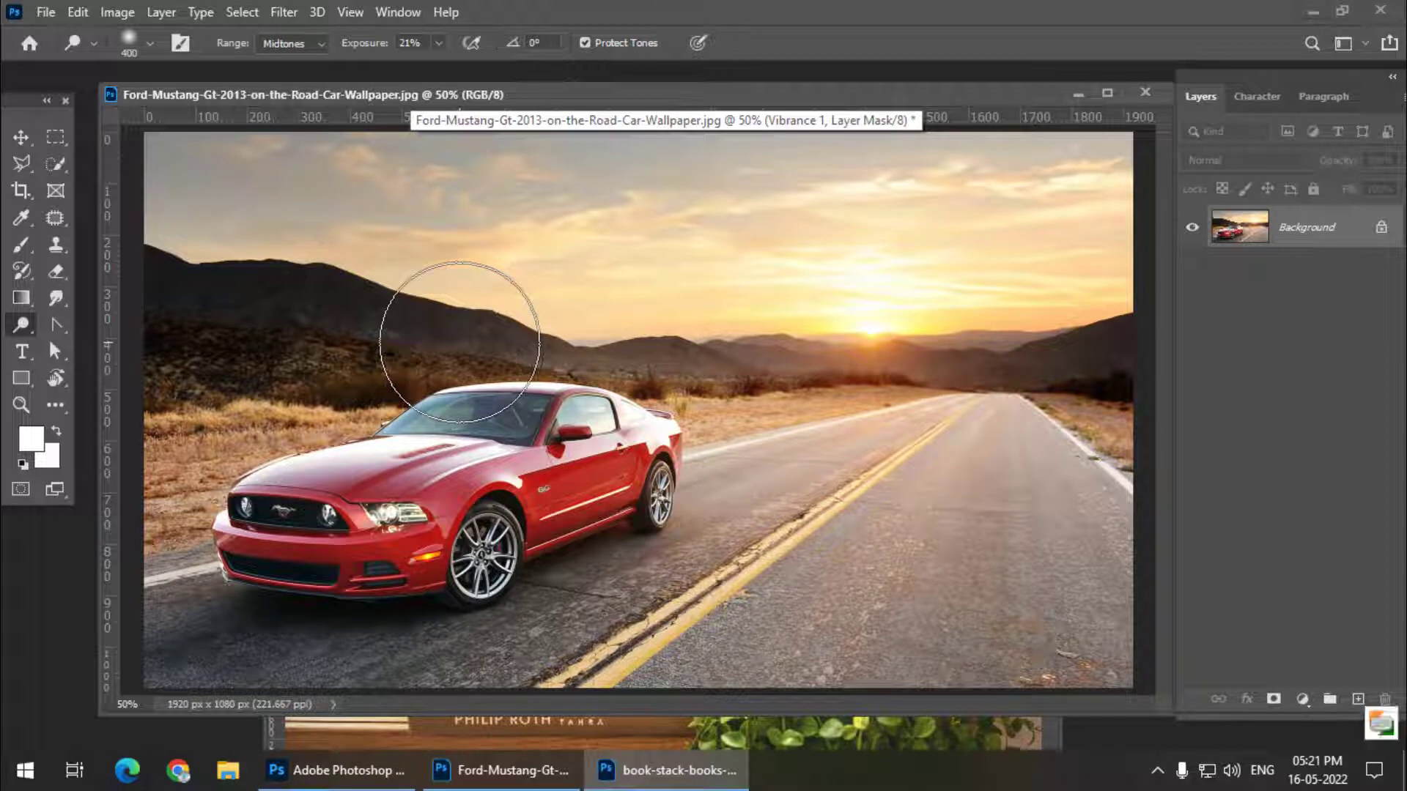
right_click(22, 325)
left_click(101, 329)
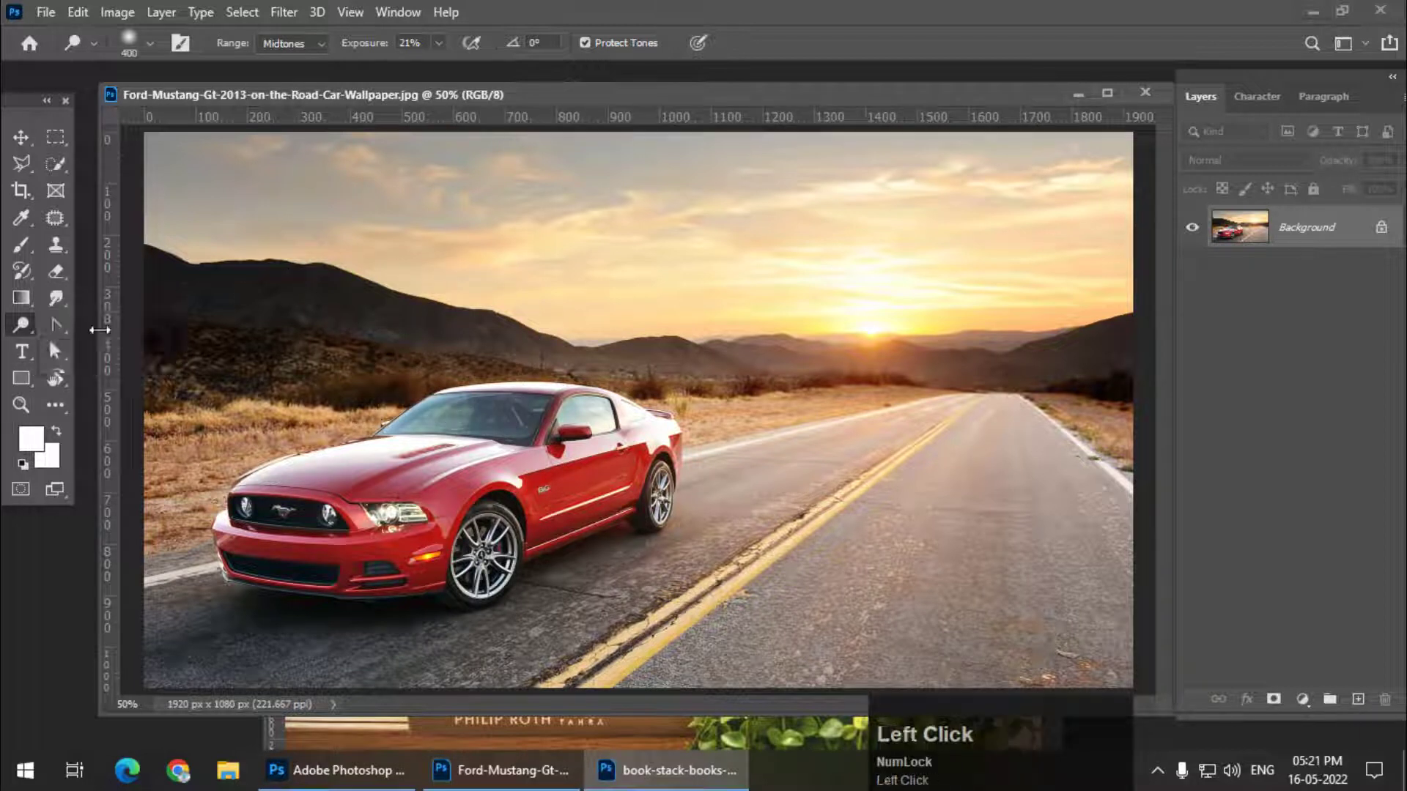
right_click(27, 329)
left_click(27, 329)
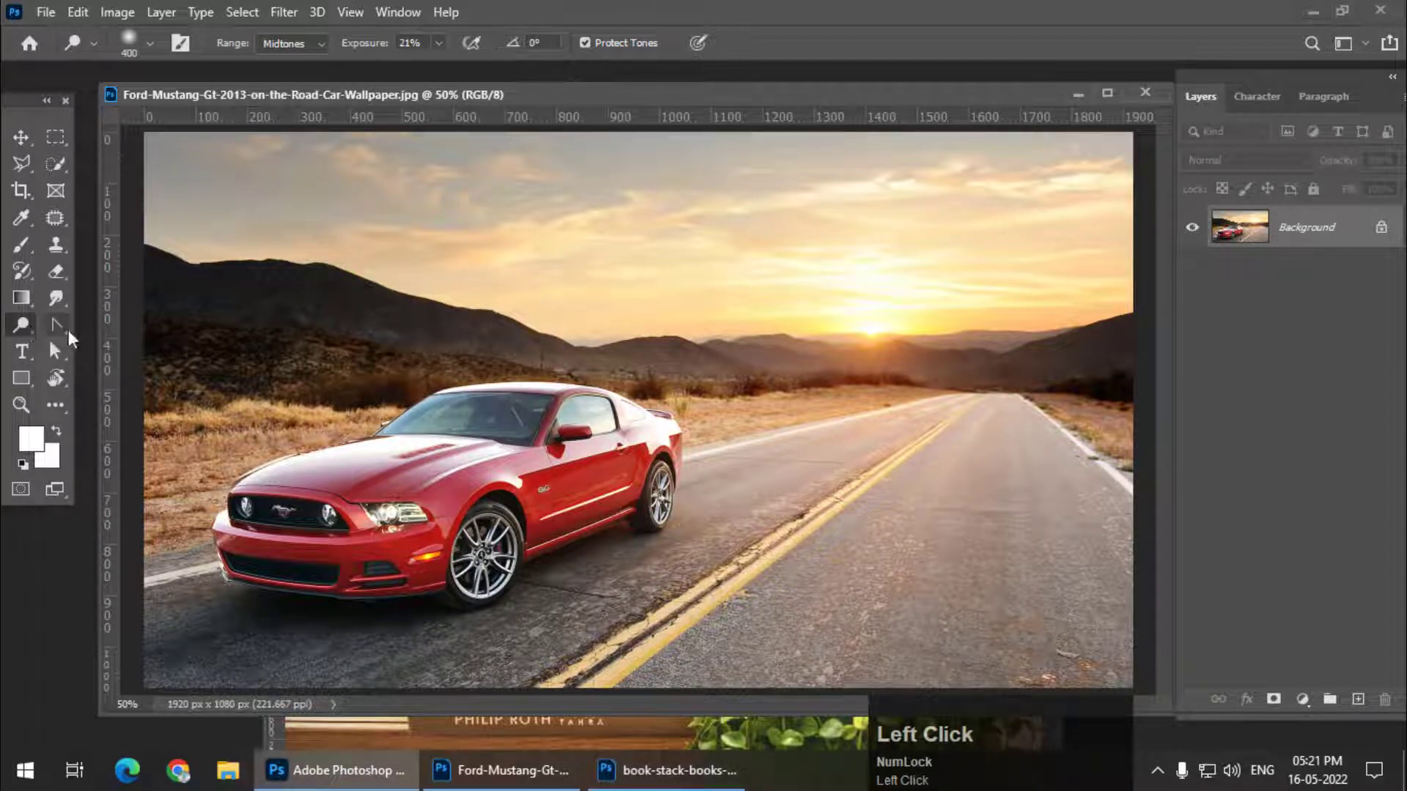
- Set the Dodge tool's range to Highlights, and change it to Shadows
left_click(293, 44)
left_click(288, 91)
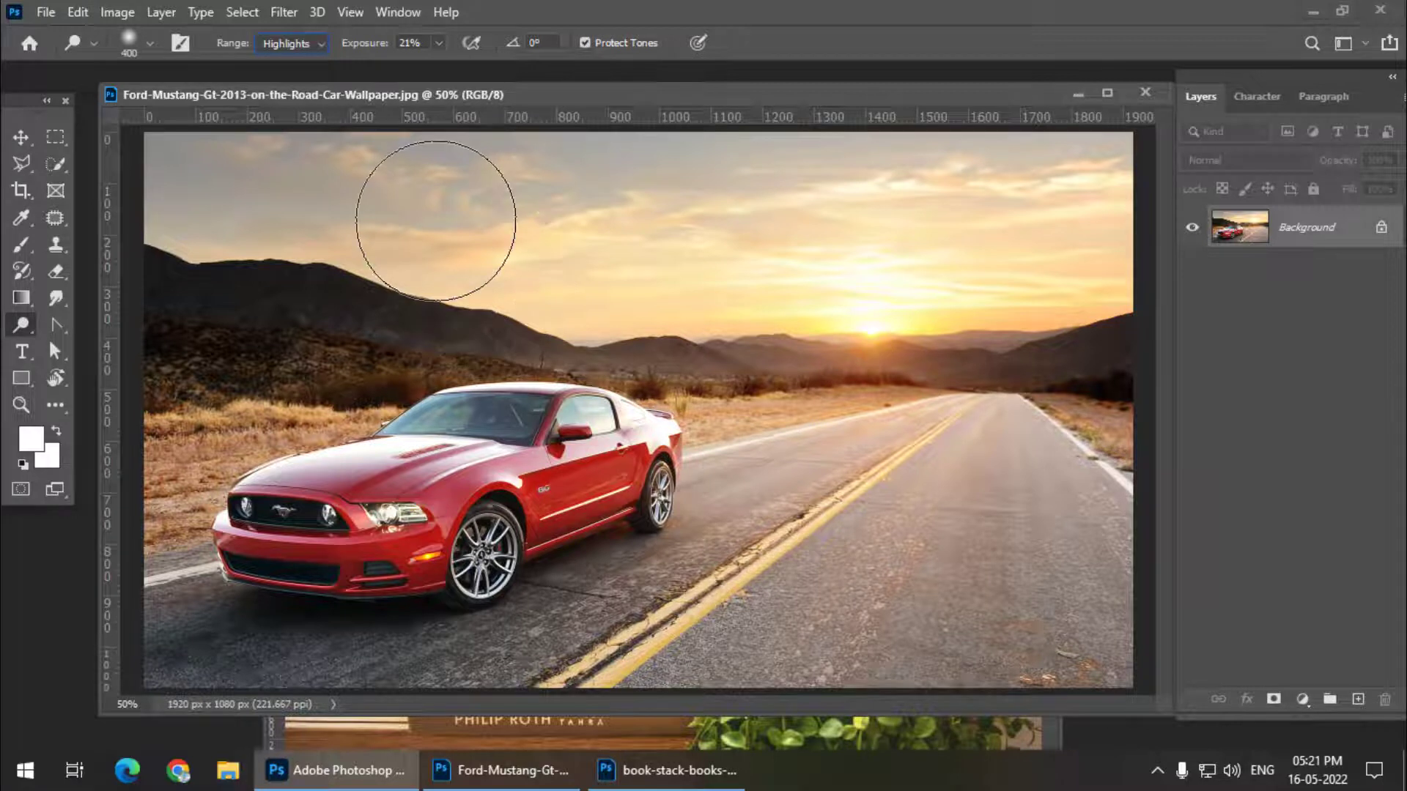
left_click(307, 44)
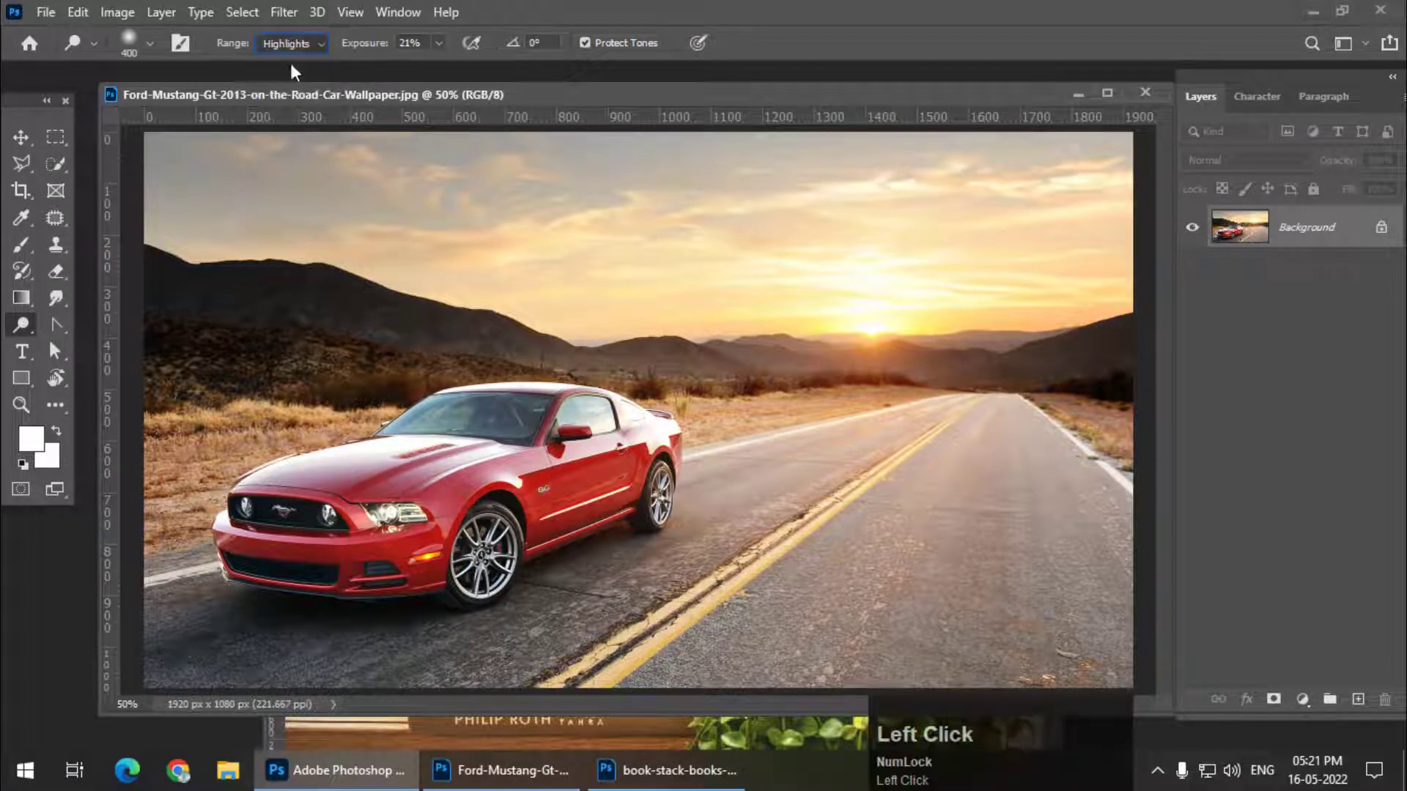
left_click(292, 65)
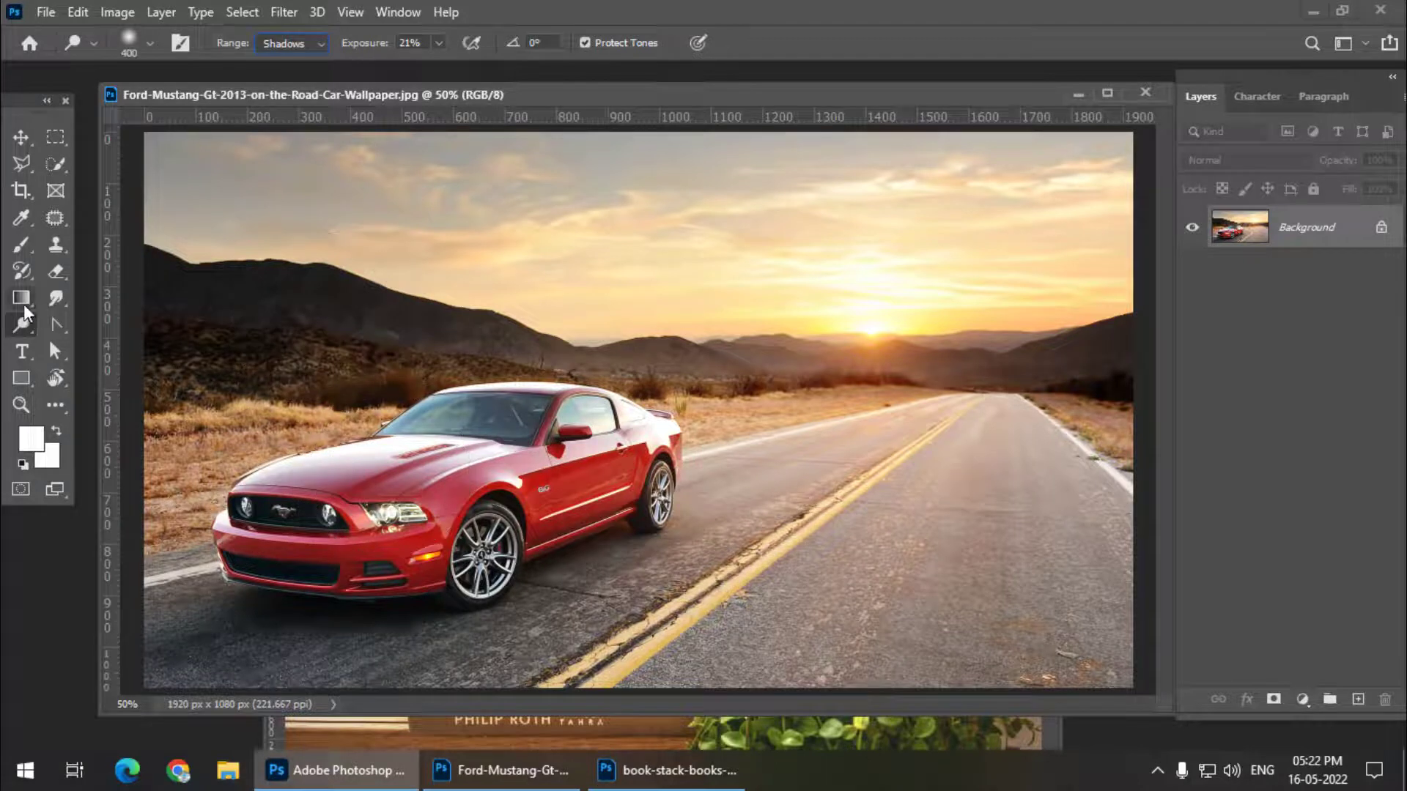
- Switch from the Dodge tool to the Burn tool
right_click(49, 338)
right_click(30, 327)
left_click(101, 340)
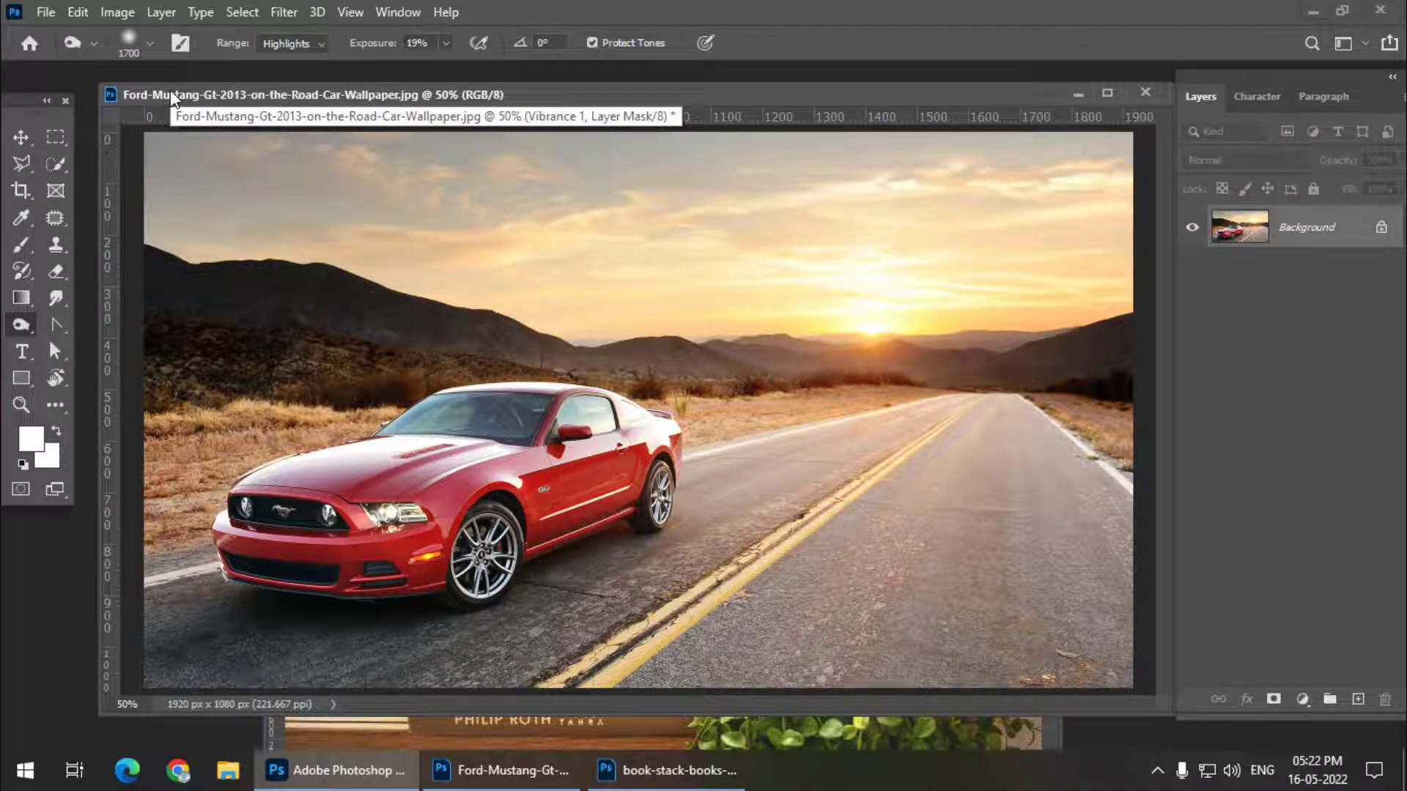
left_click(119, 12)
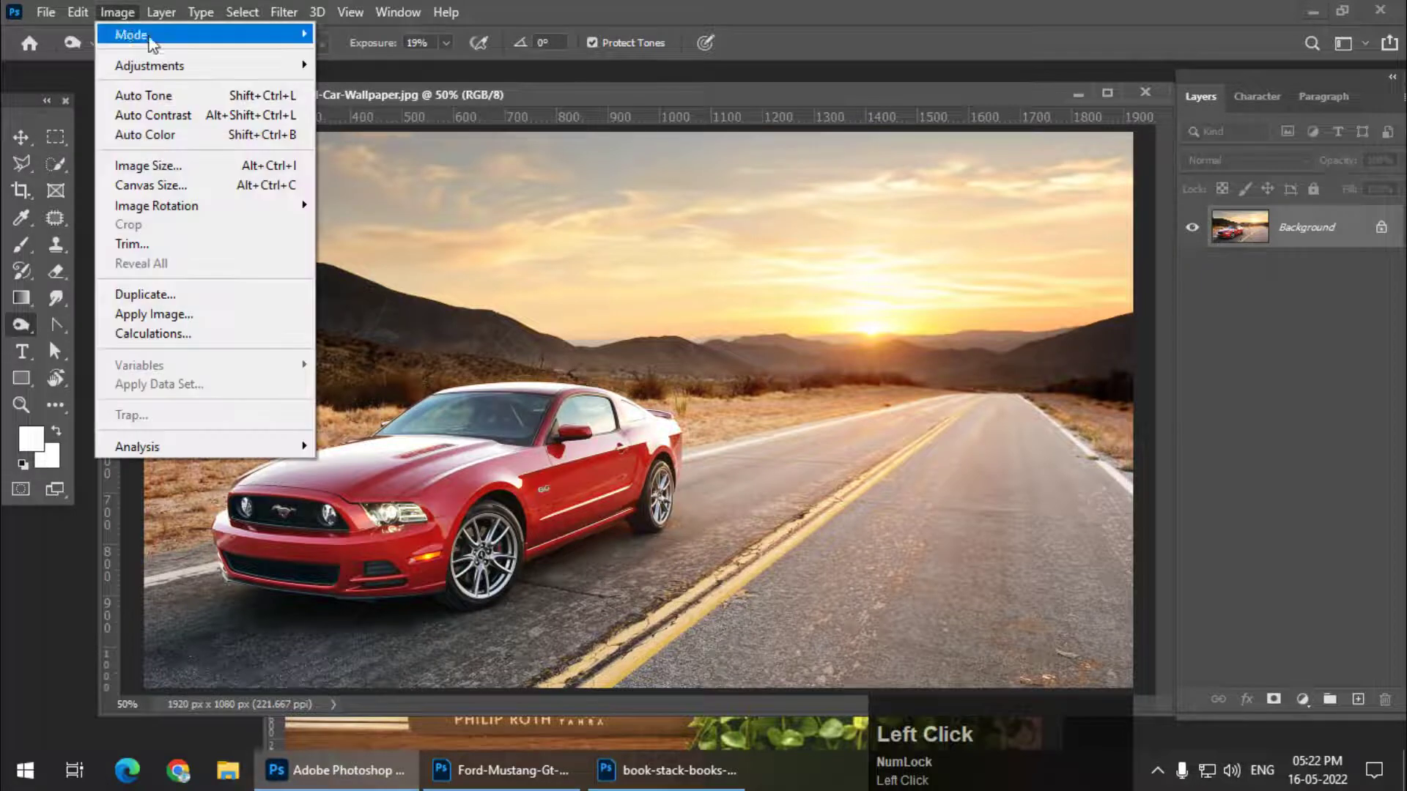
mouse_move(157, 62)
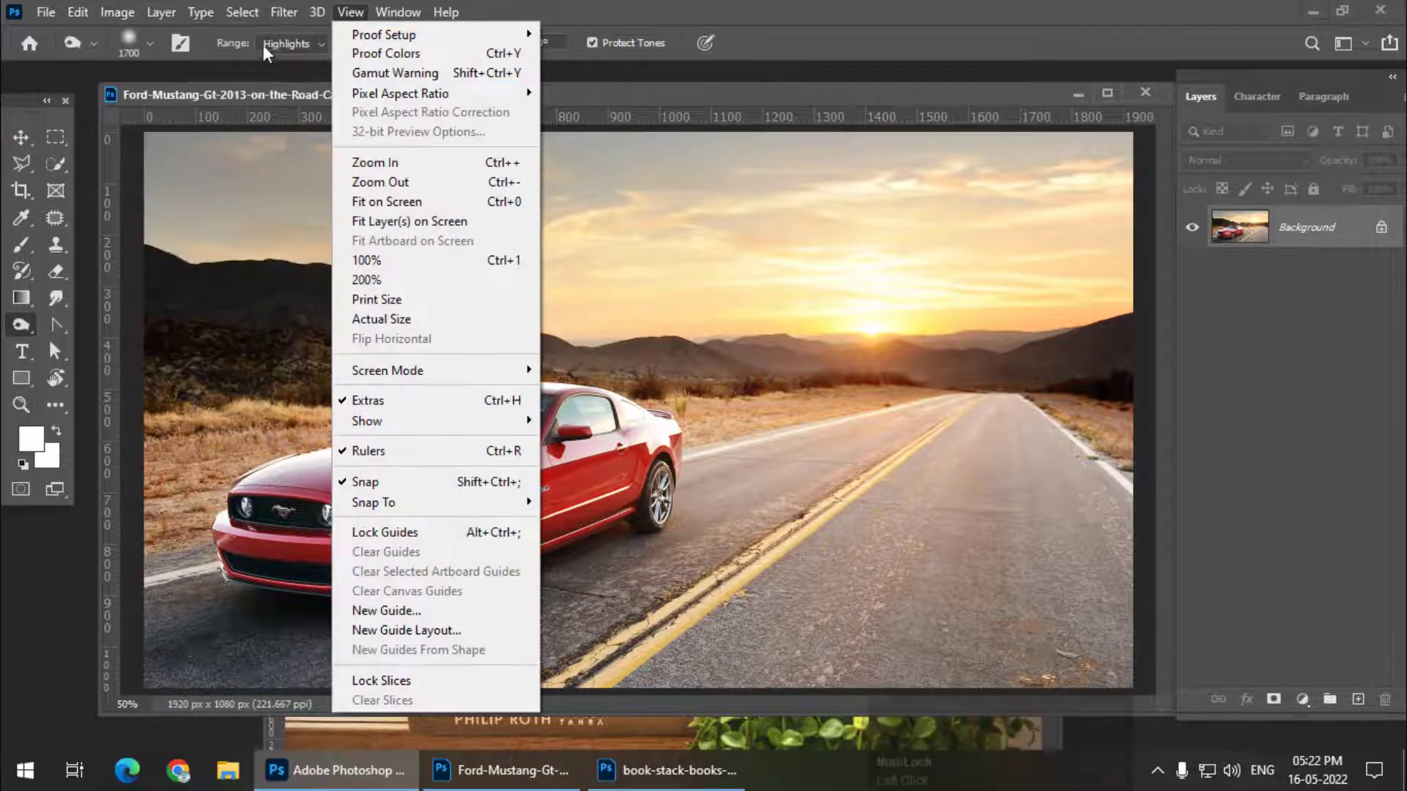
- Open the Vibrance adjustment for the Mustang image and try Saturation at +52 and at +8
left_click(353, 154)
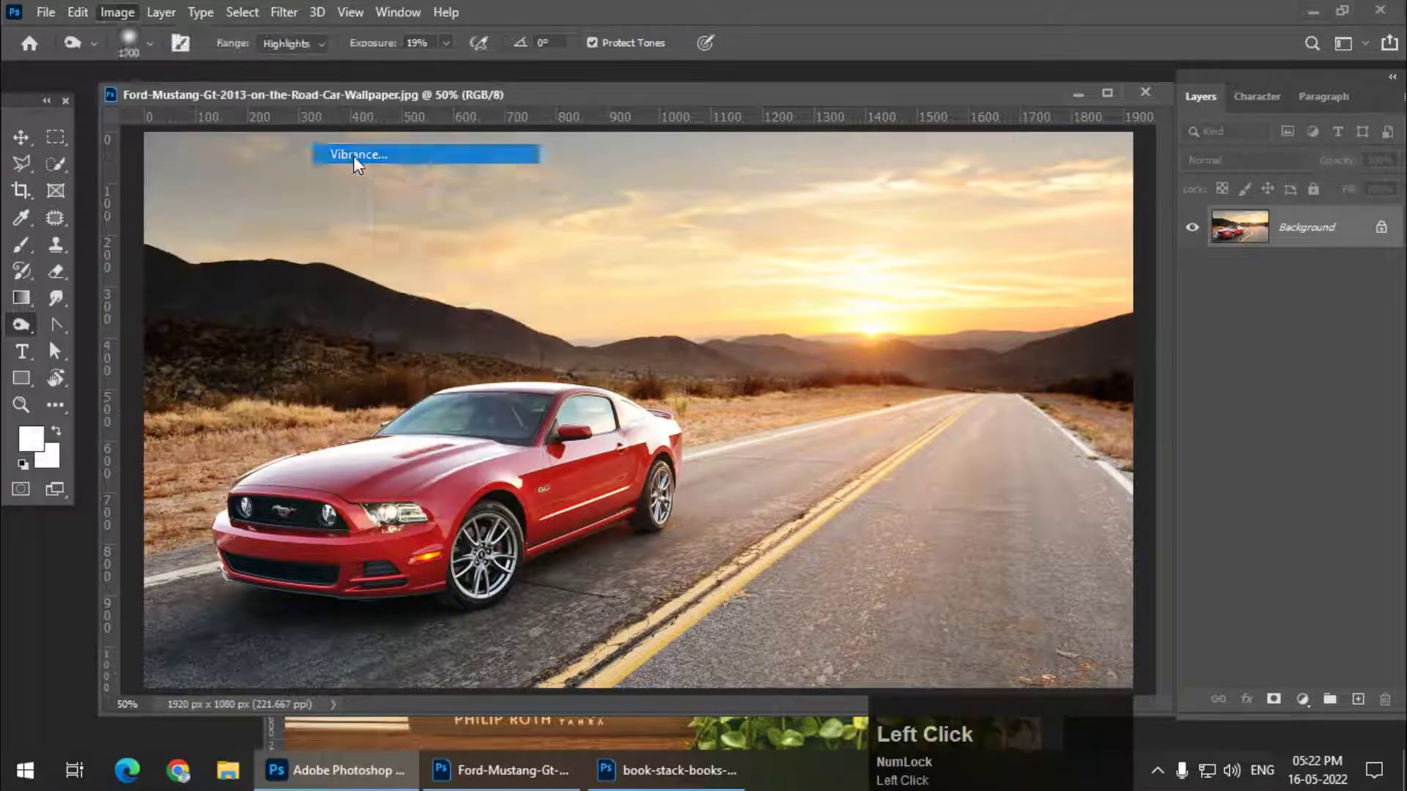
left_click_drag(592, 200, 578, 217)
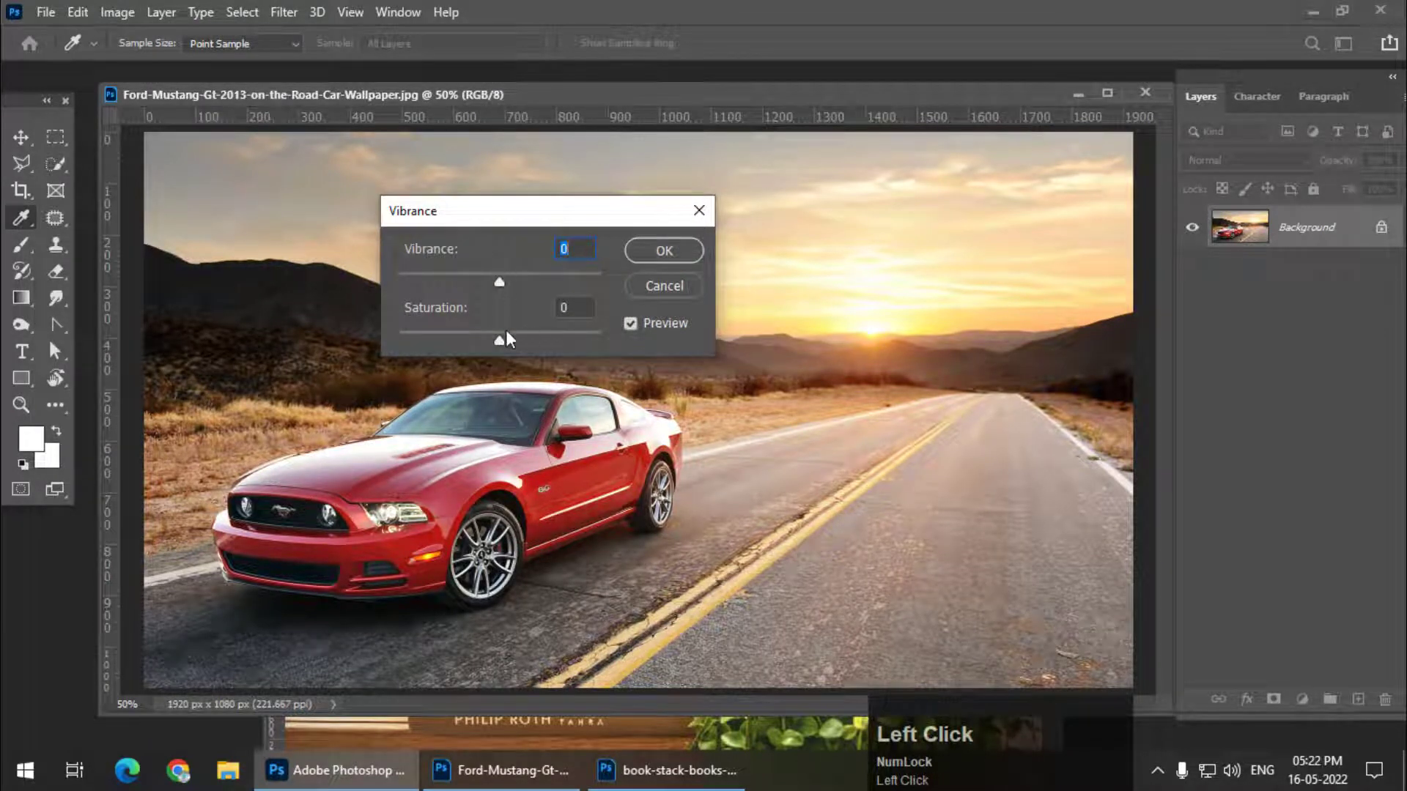
left_click_drag(500, 340, 553, 342)
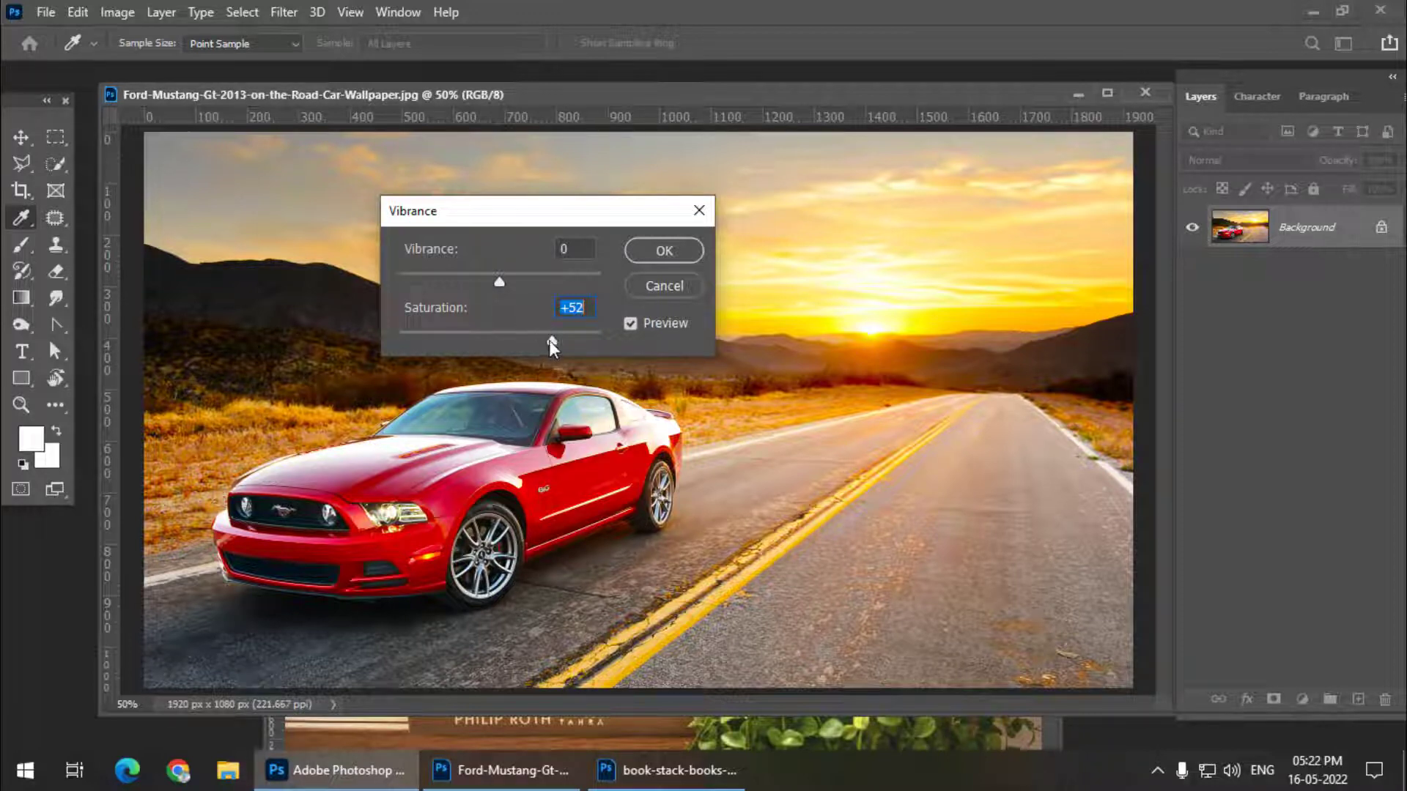
left_click_drag(549, 340, 508, 343)
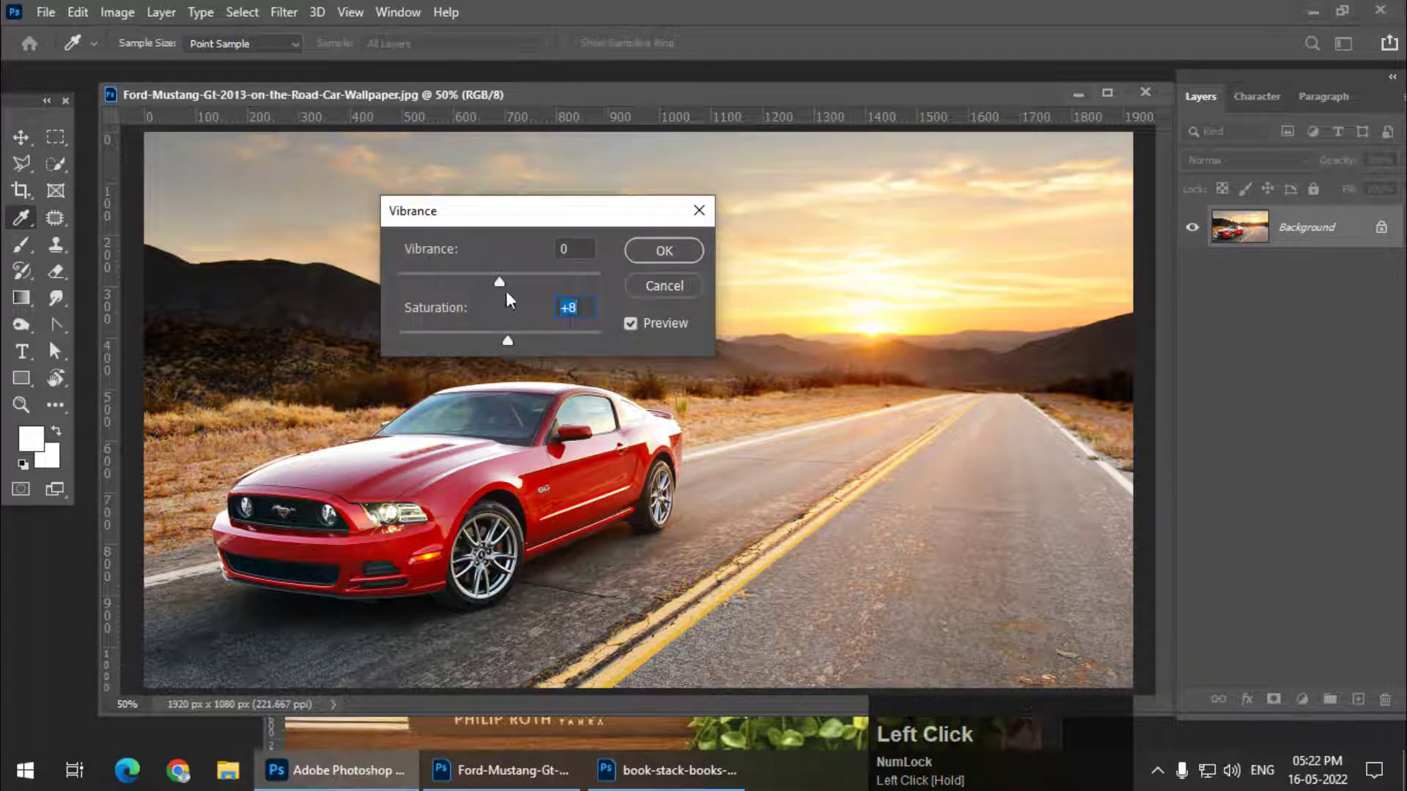
- Raise Vibrance to +82 and compare the car image with the preview off and on
left_click_drag(502, 279, 582, 285)
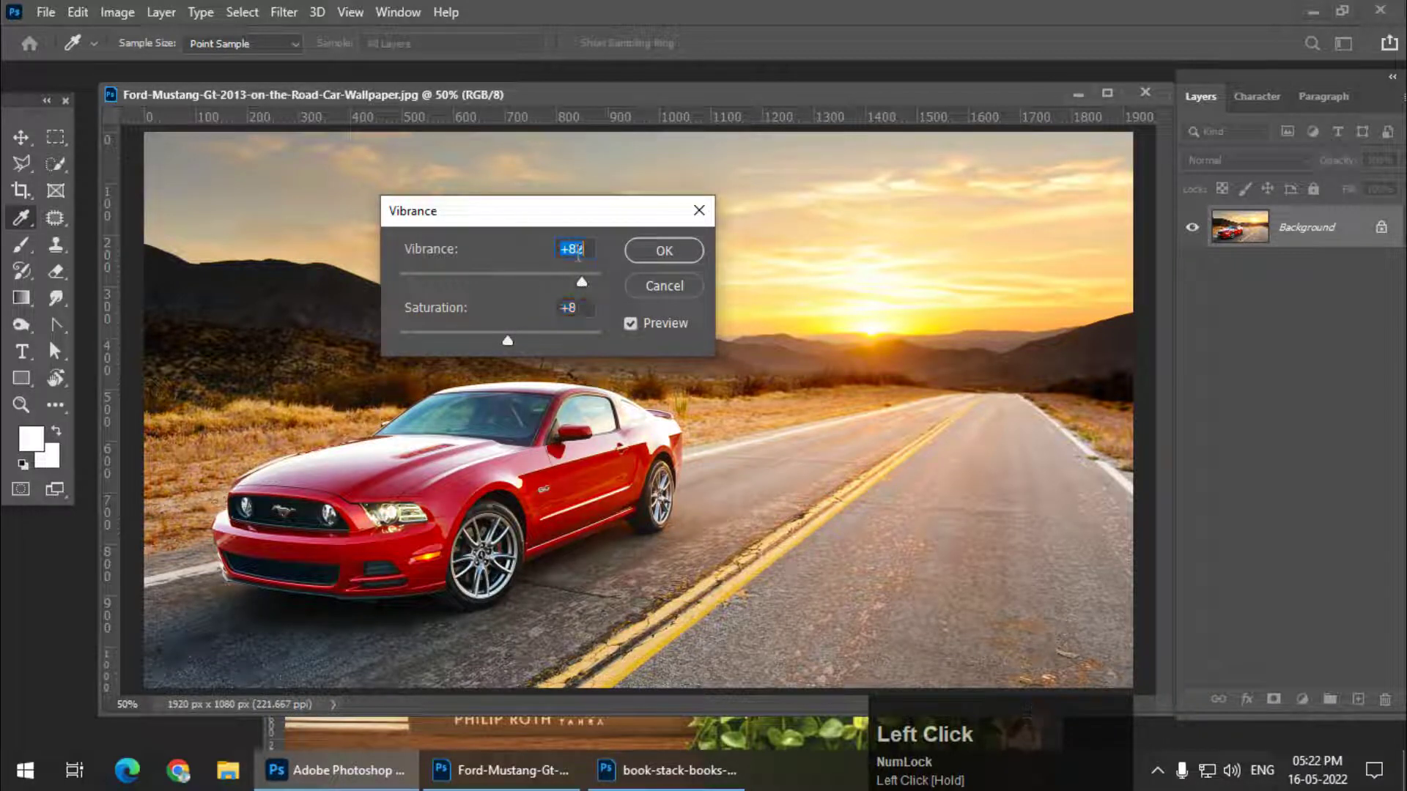
left_click(630, 322)
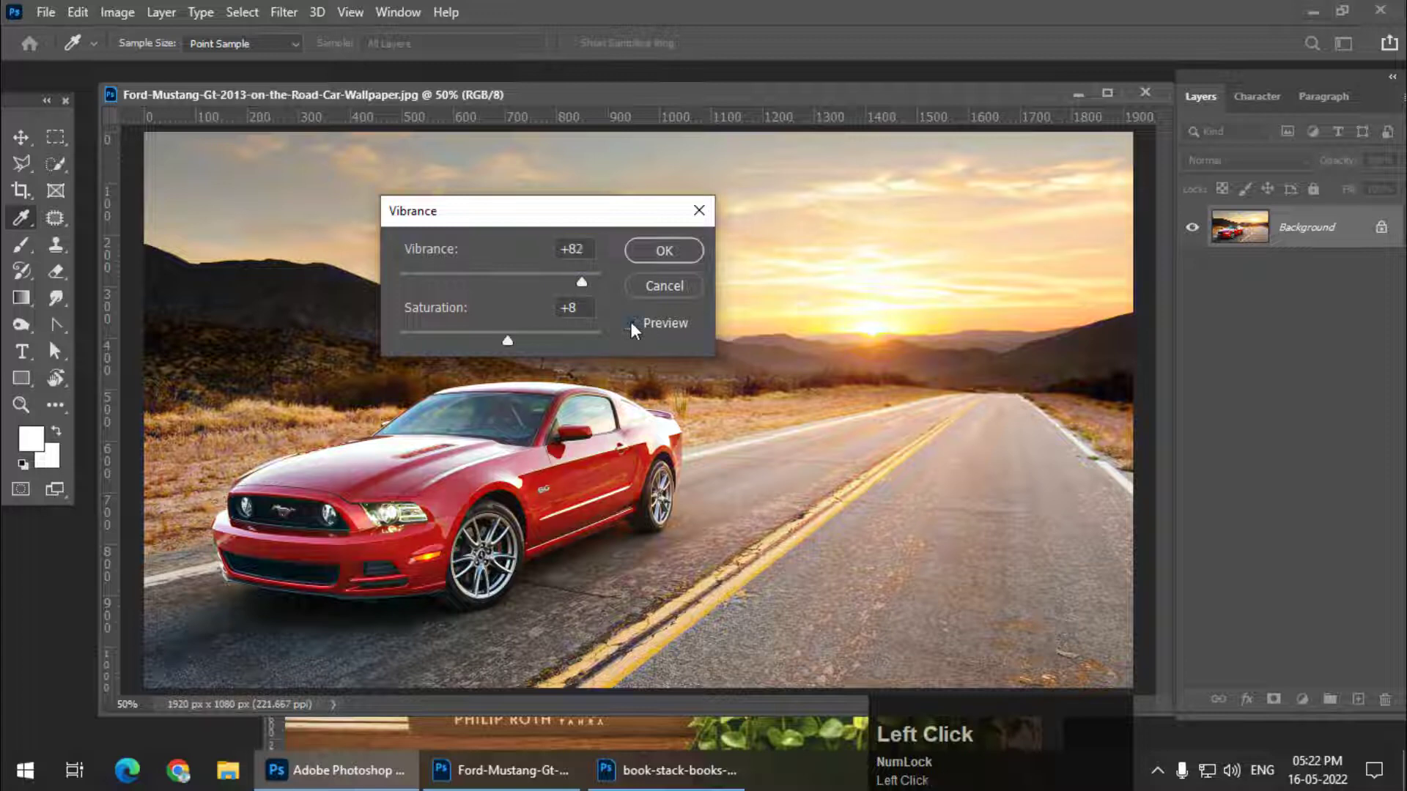
left_click(631, 322)
left_click(630, 323)
left_click(630, 323)
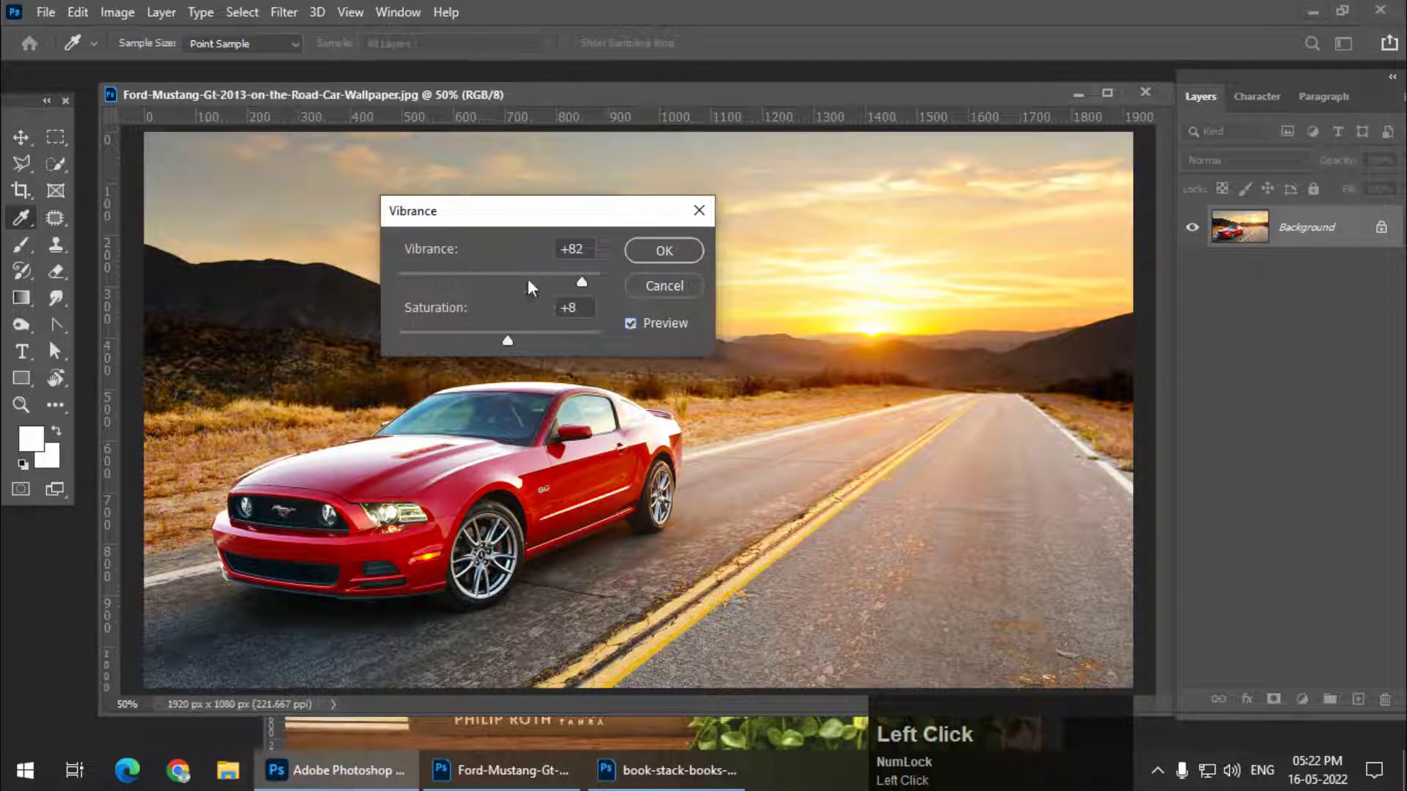
left_click(630, 324)
left_click(629, 325)
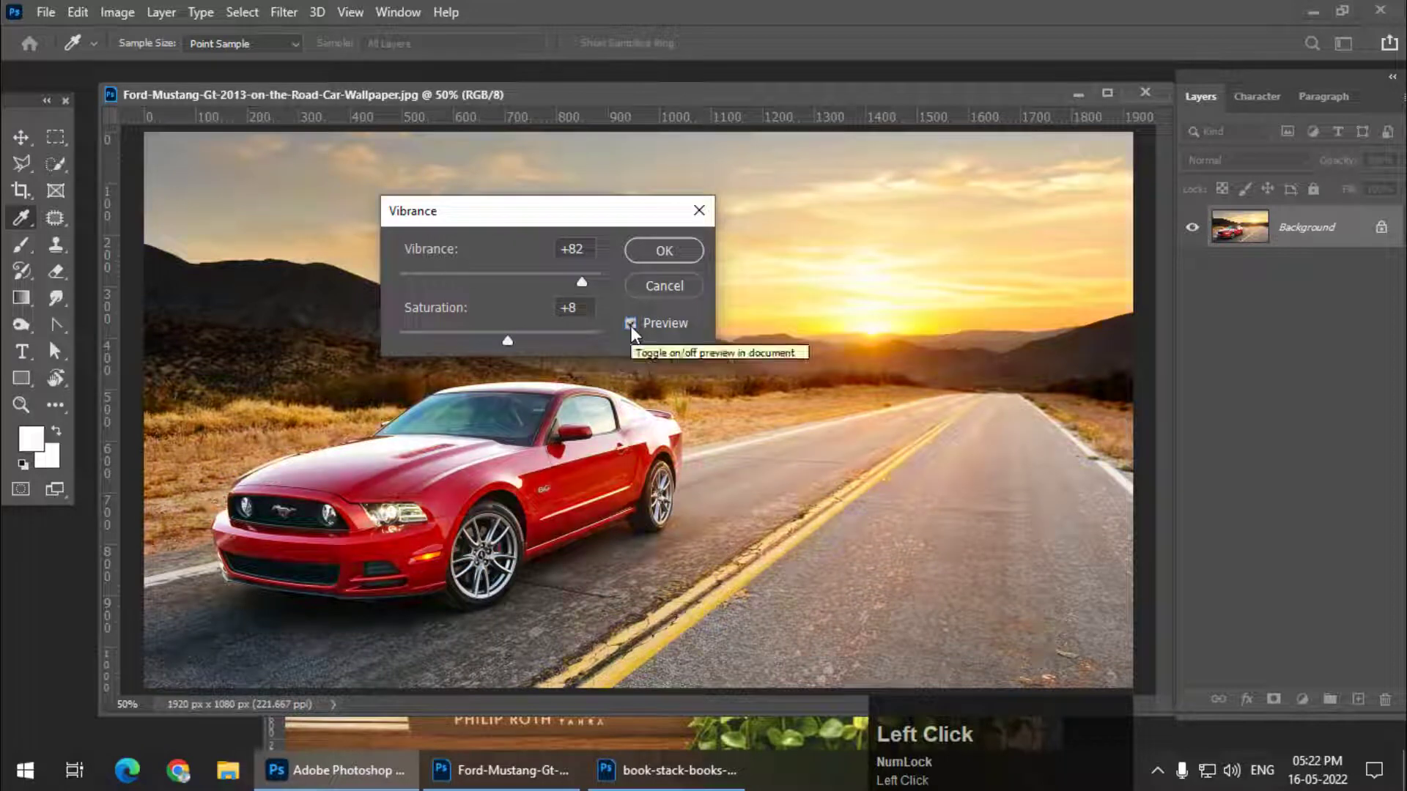
left_click(630, 324)
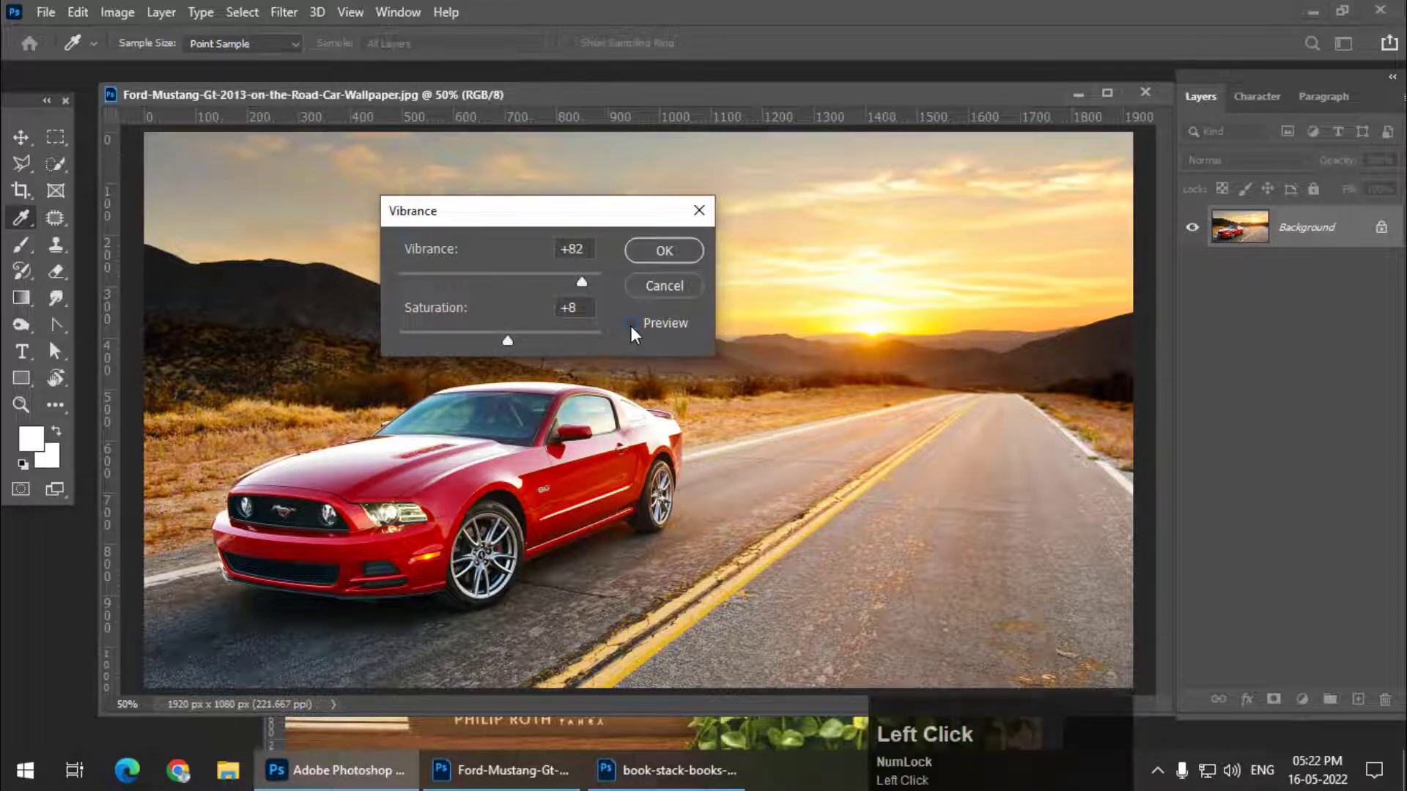
left_click(629, 324)
- Reset Vibrance to 0, raise Saturation to +81, and compare the image with and without the preview
left_click_drag(576, 280, 501, 277)
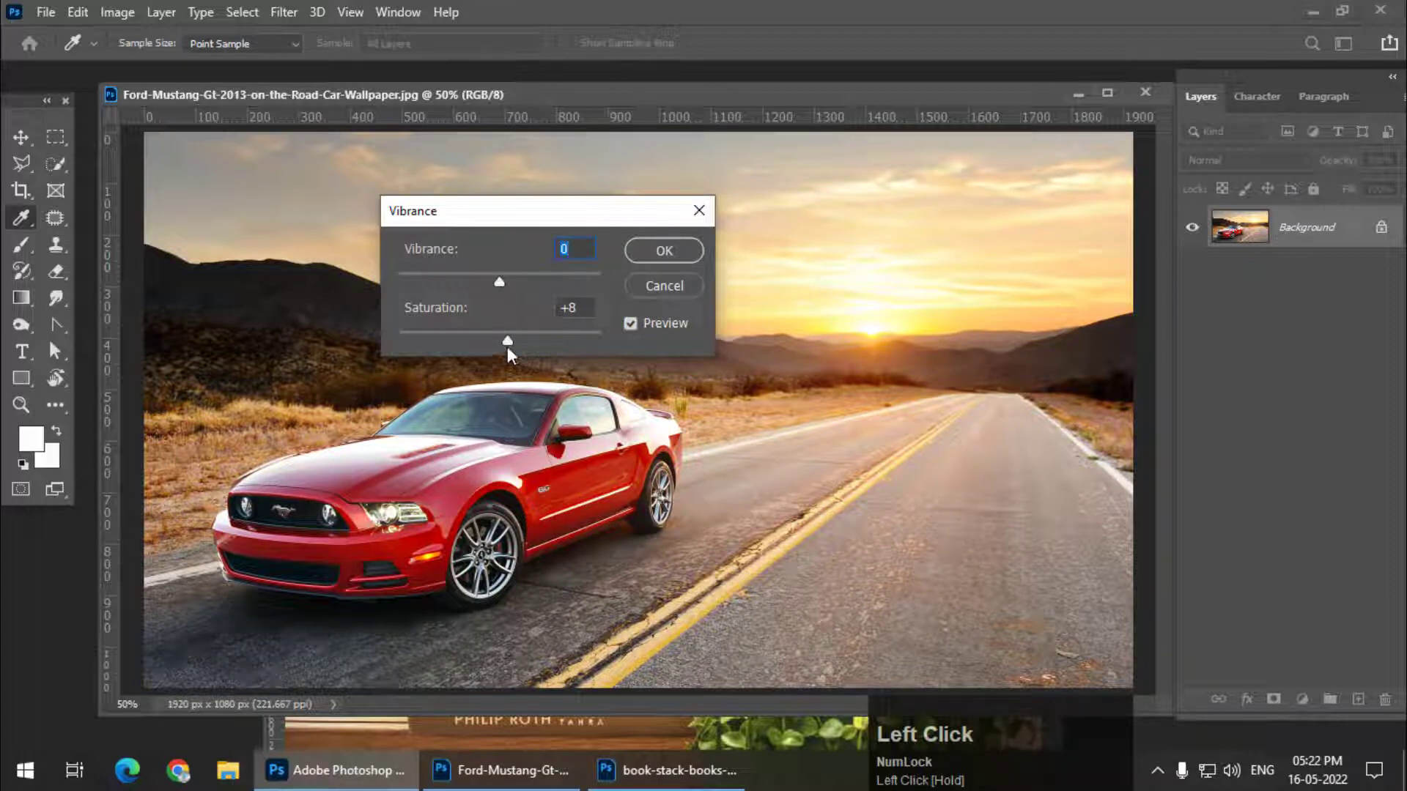
left_click_drag(506, 342, 575, 345)
mouse_move(586, 217)
left_mouse_down()
mouse_move(597, 261)
mouse_move(581, 217)
left_mouse_up()
left_click_drag(573, 332, 576, 335)
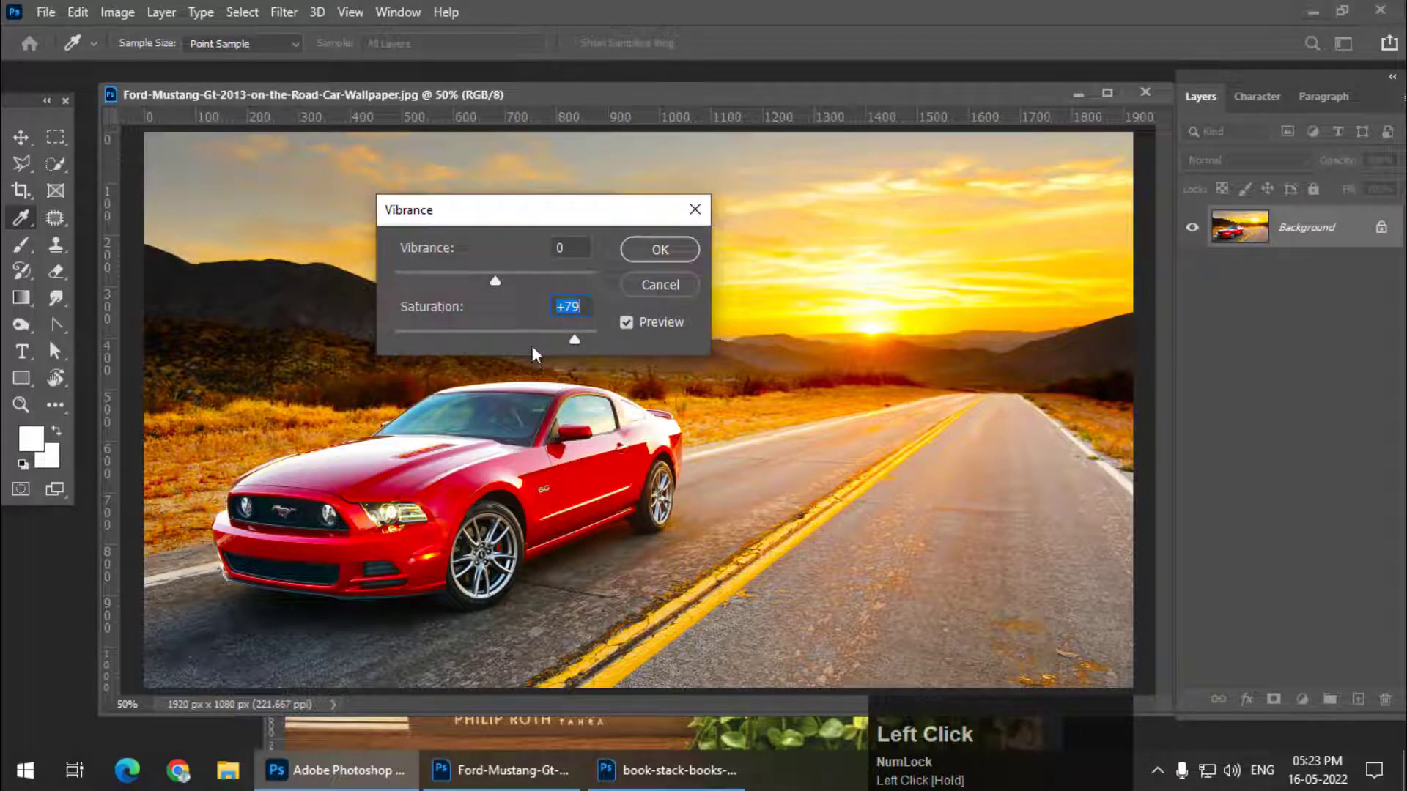
left_click_drag(577, 338, 573, 340)
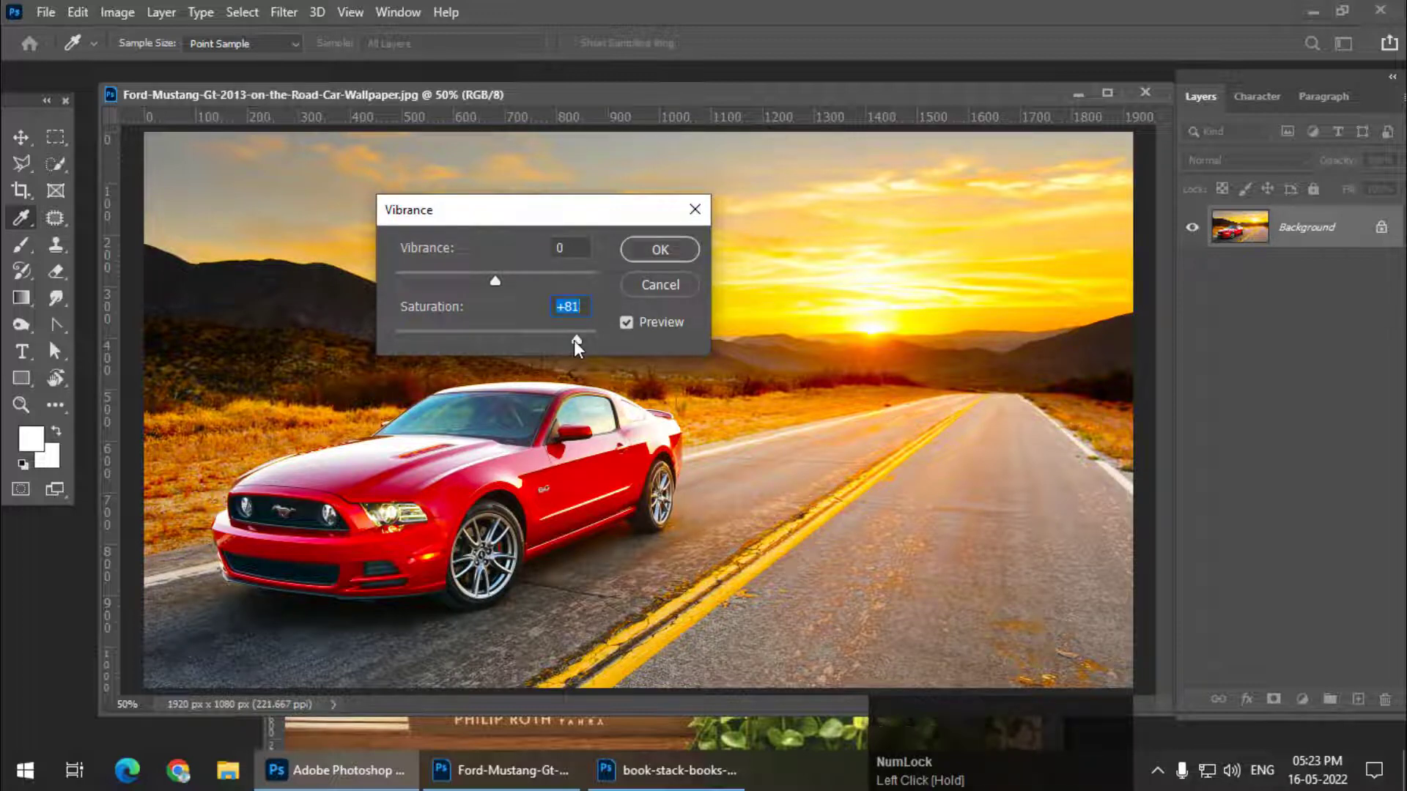
left_click(623, 323)
left_click(624, 323)
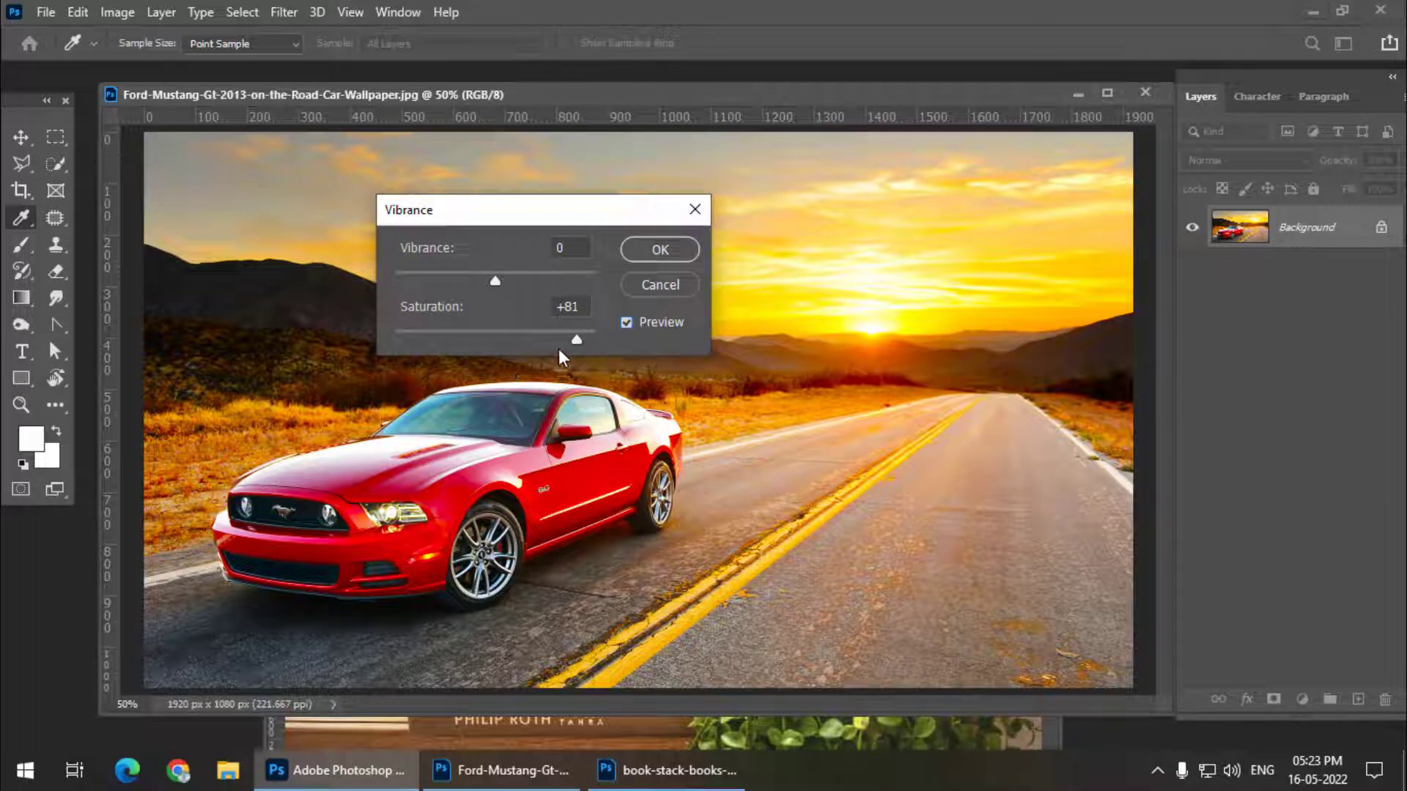
- Reset Saturation to 0 and lower Vibrance to -4
left_click_drag(575, 340, 496, 337)
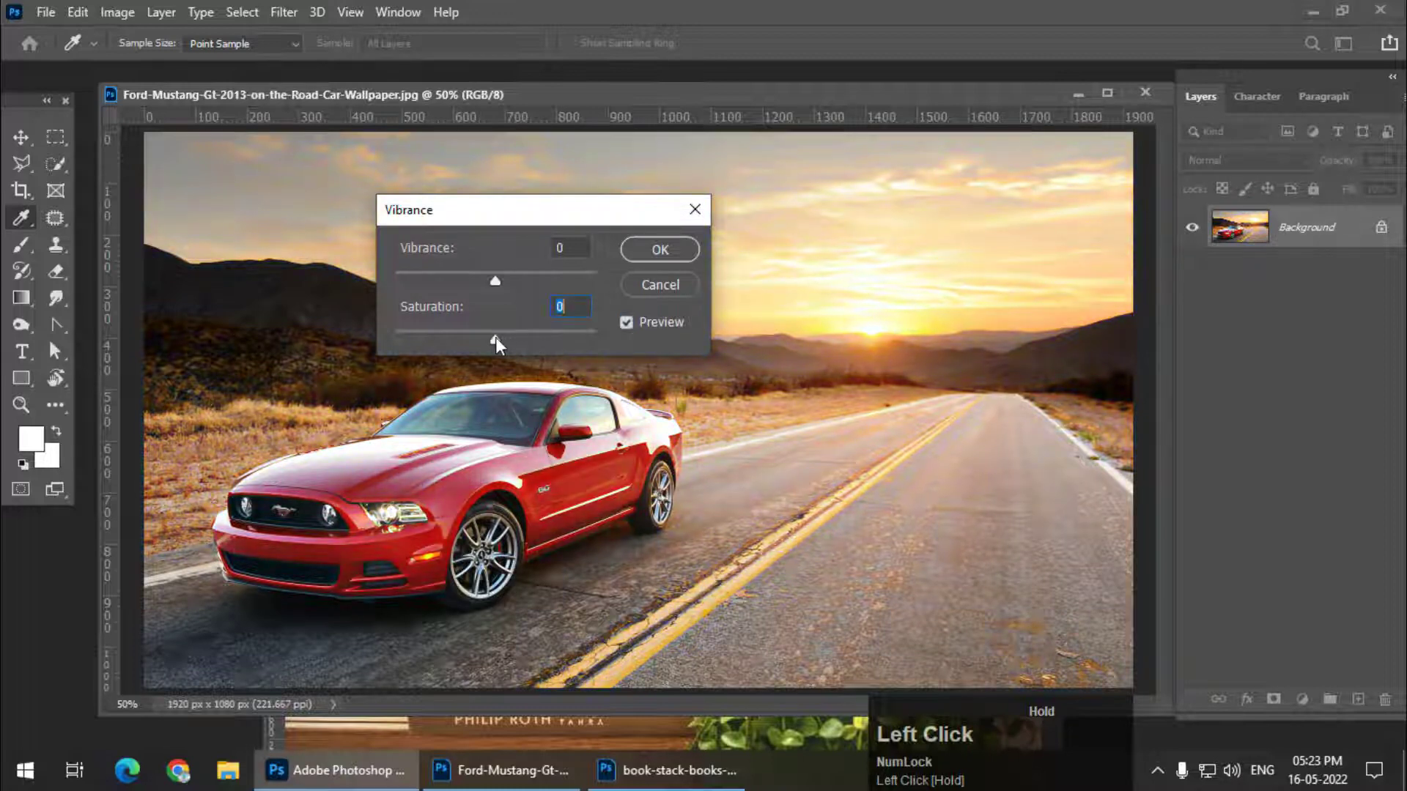
mouse_move(494, 284)
left_mouse_down()
mouse_move(551, 281)
mouse_move(488, 278)
left_mouse_up()
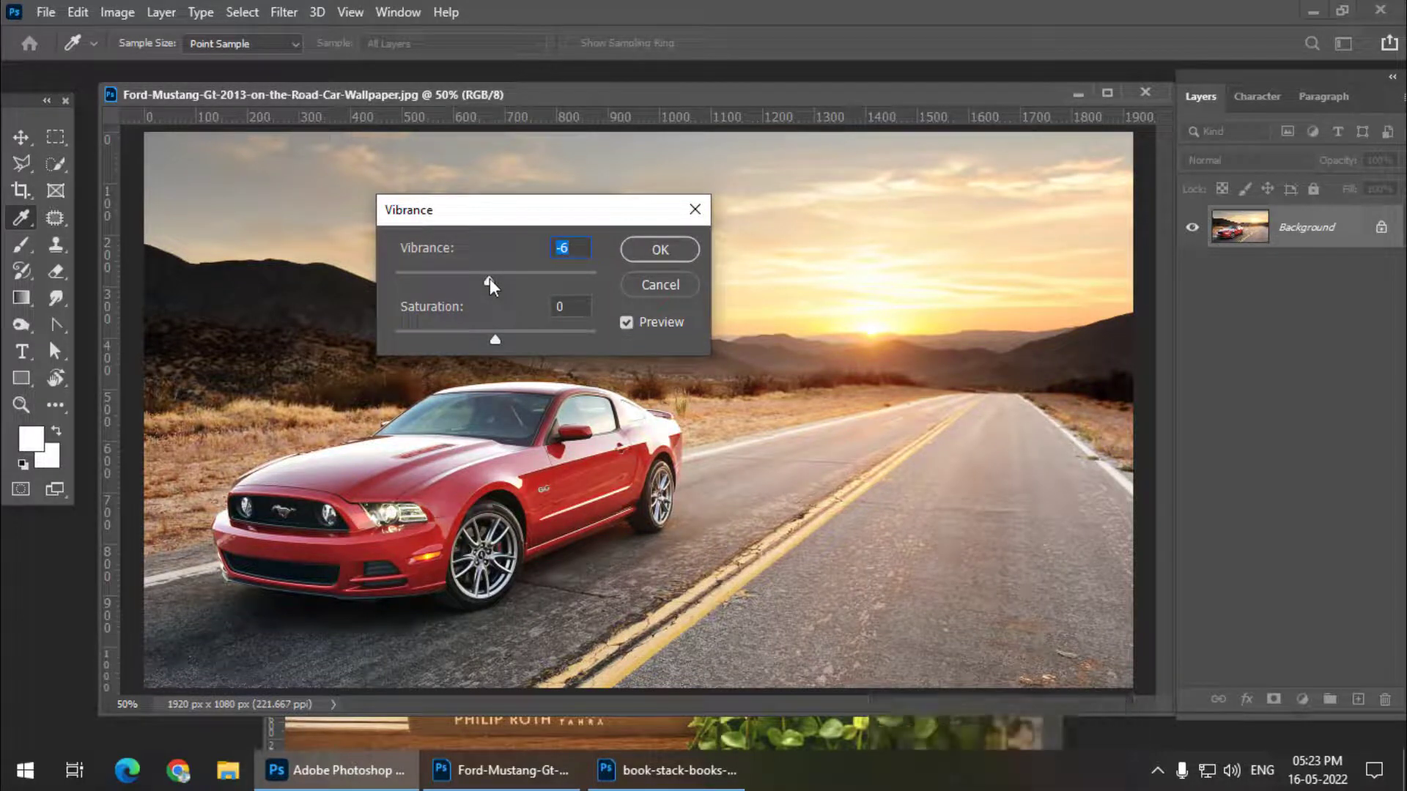
mouse_move(493, 283)
left_mouse_down()
mouse_move(555, 280)
mouse_move(491, 285)
left_mouse_up()
- Try Saturation at -51 and -4 with Vibrance at -1, and cancel the Vibrance adjustment
left_click_drag(490, 337, 444, 335)
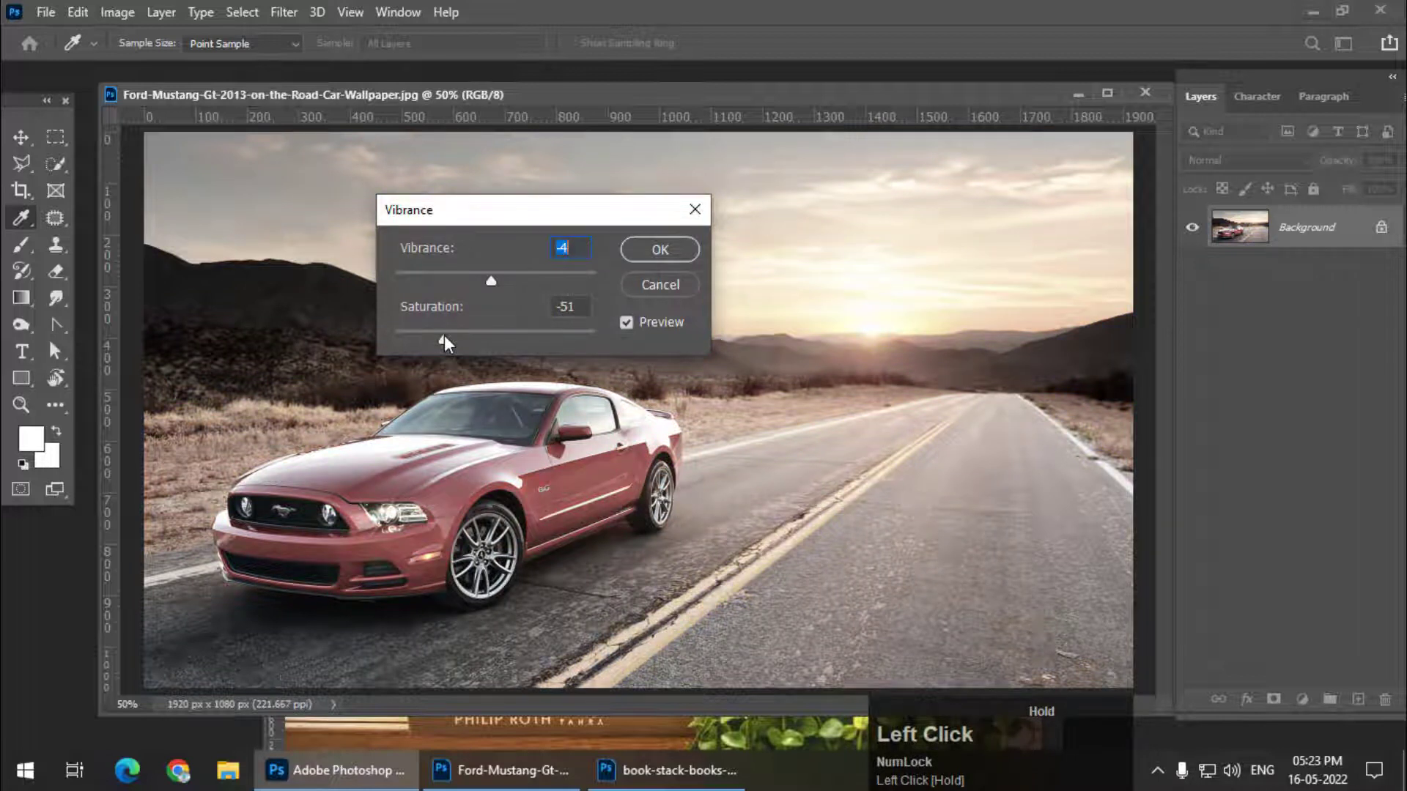
left_click_drag(444, 335, 492, 339)
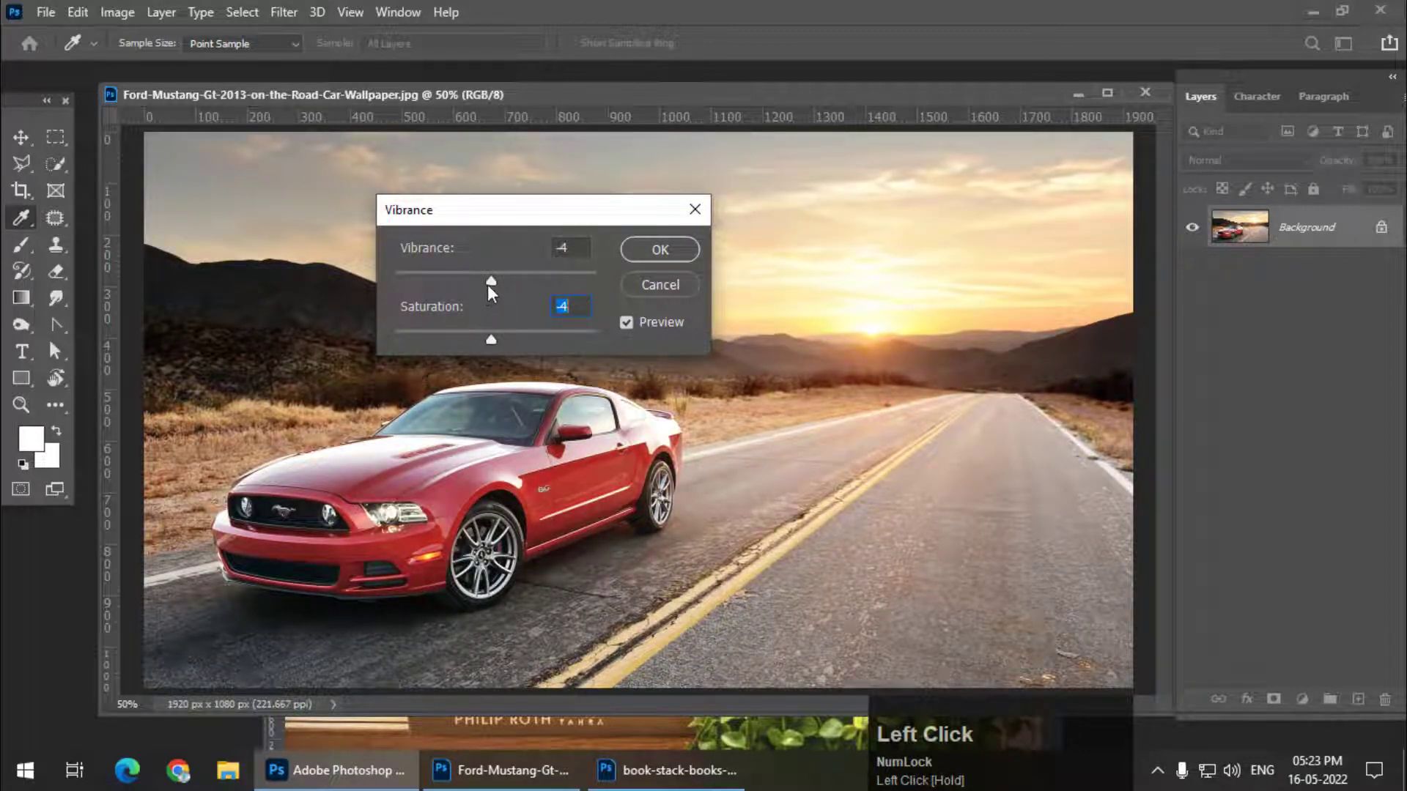
mouse_move(492, 280)
left_mouse_down()
mouse_move(551, 278)
mouse_move(495, 281)
left_mouse_up()
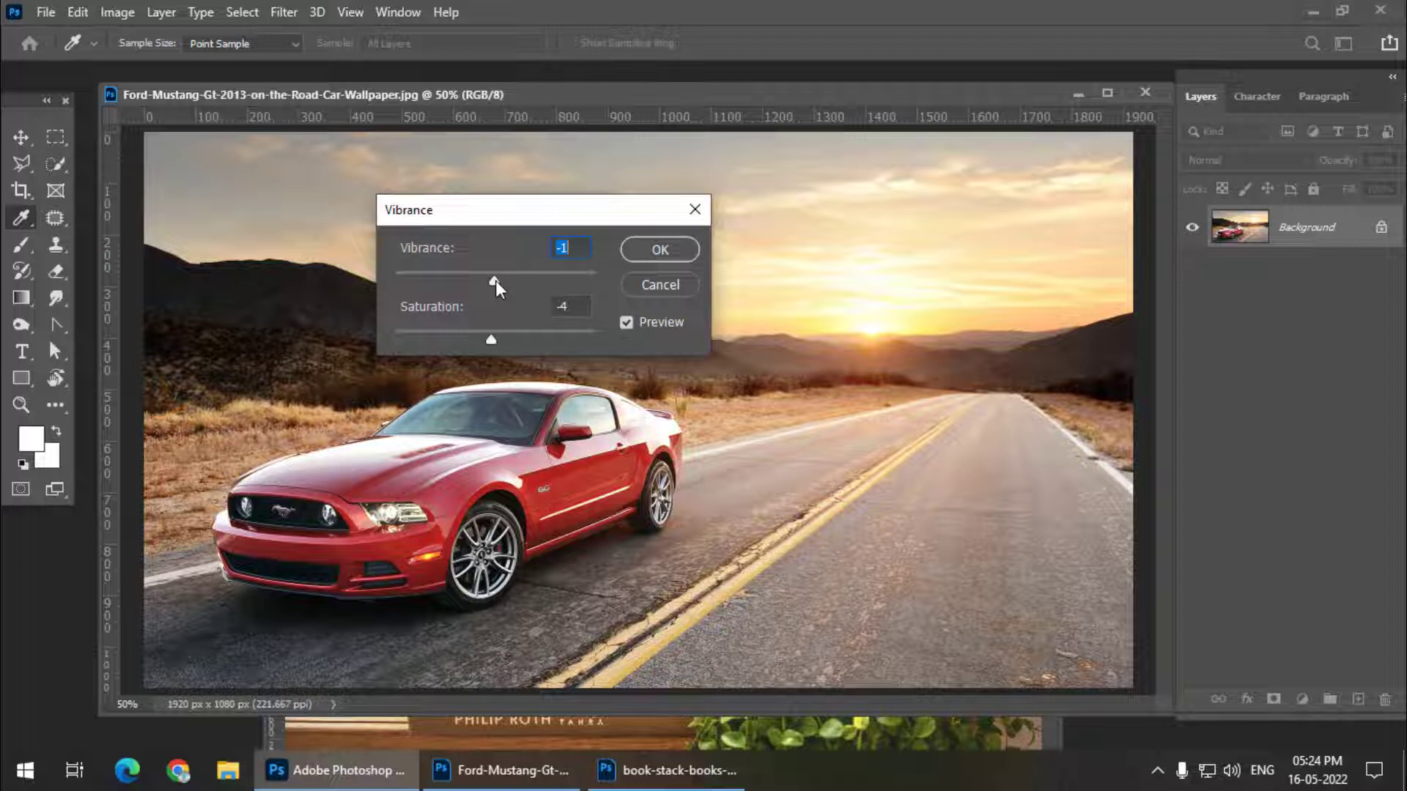
left_click(670, 286)
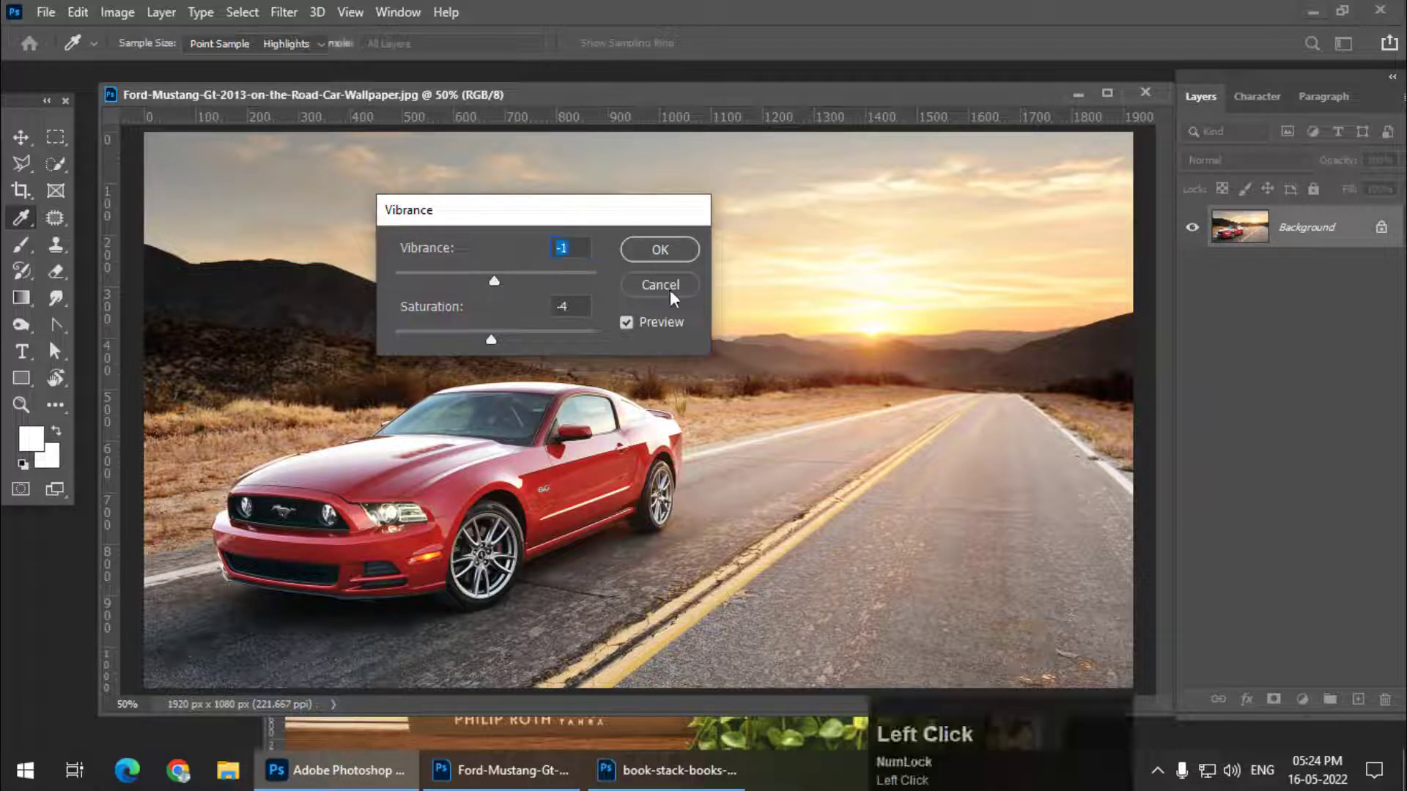
- Make the Rectangular Marquee tool the active tool
left_click(55, 138)
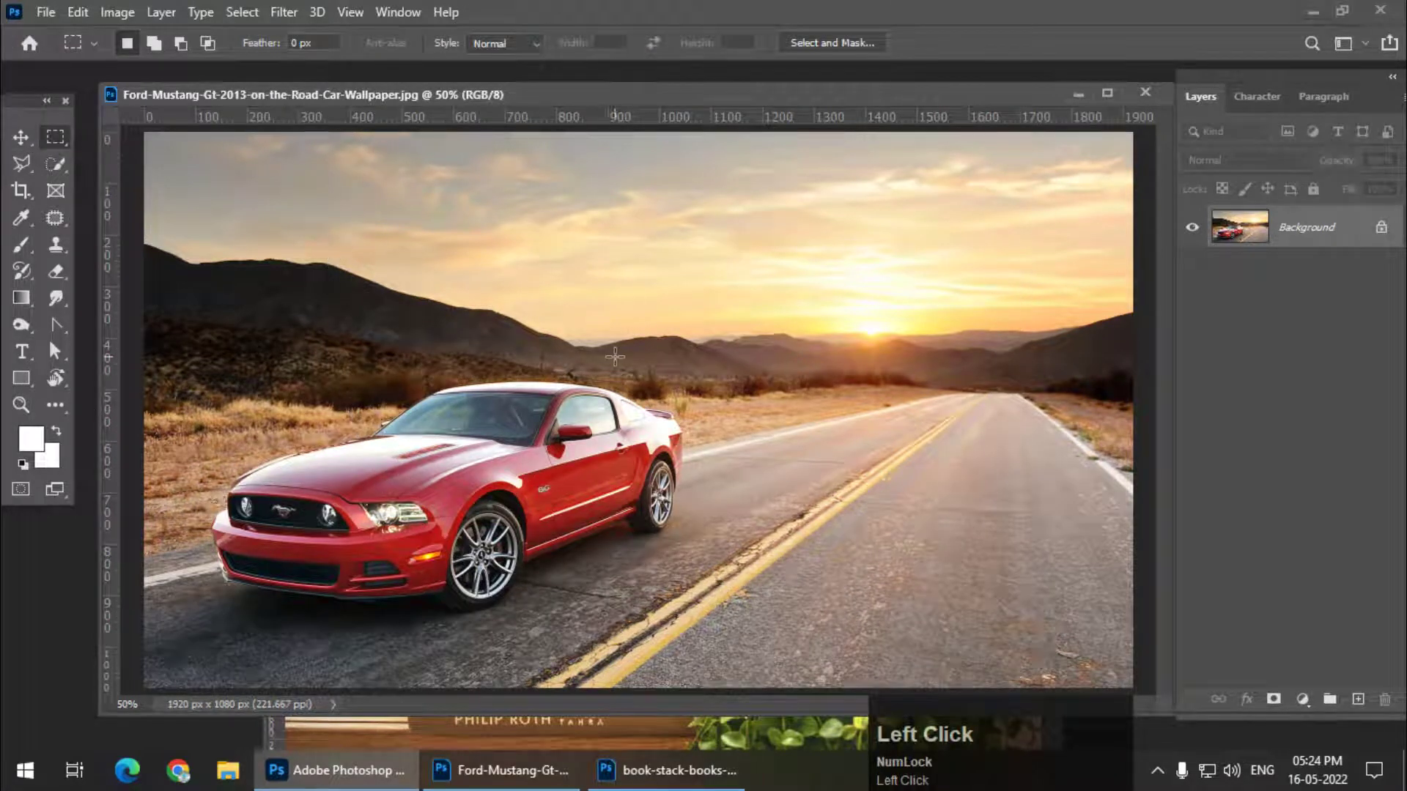